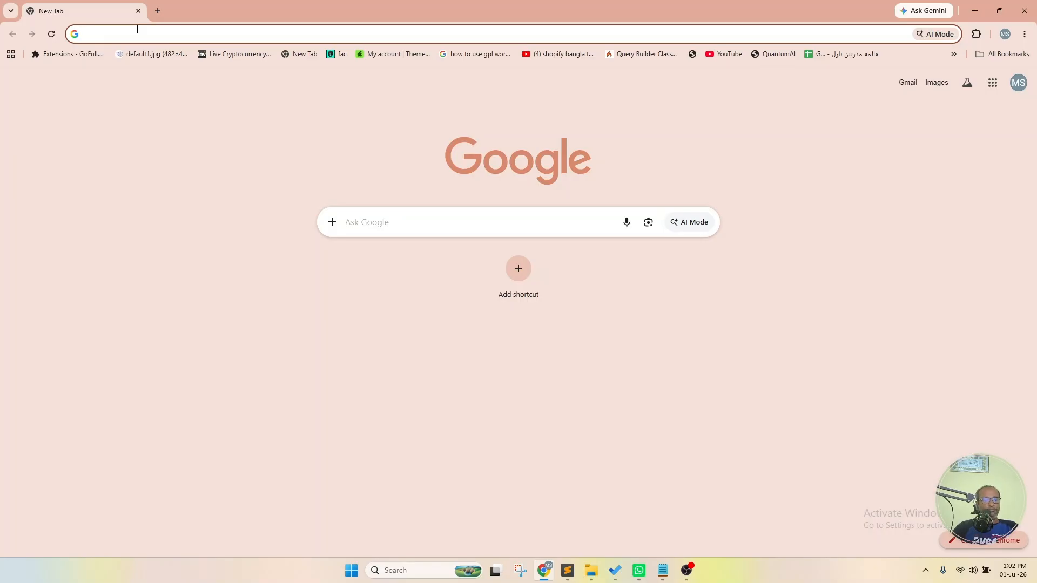
- Load putulhost.com, list My All Services, and manage affworld.site's PH 5GB HOST plan
type("put")
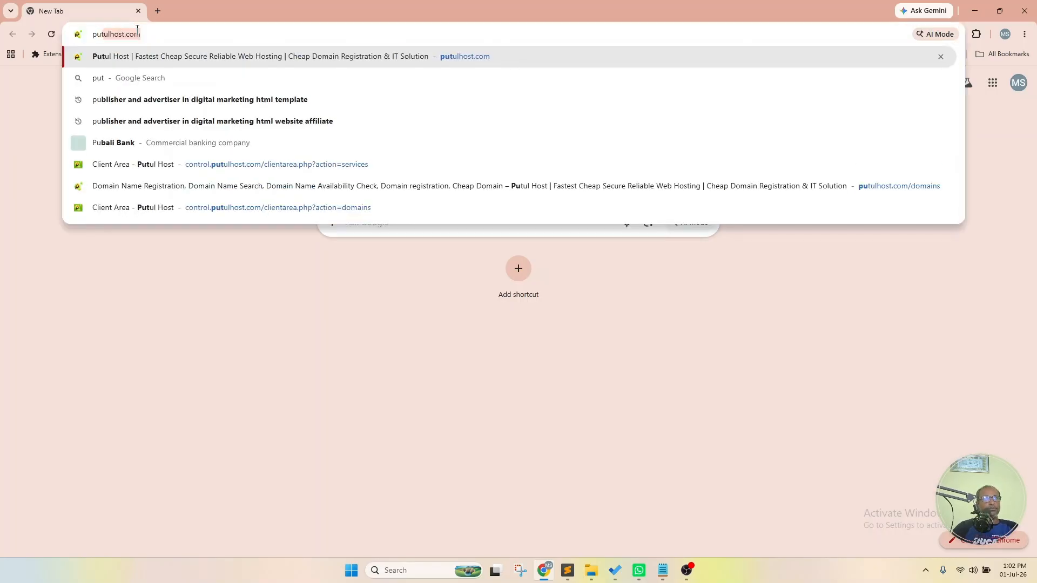
key("Return")
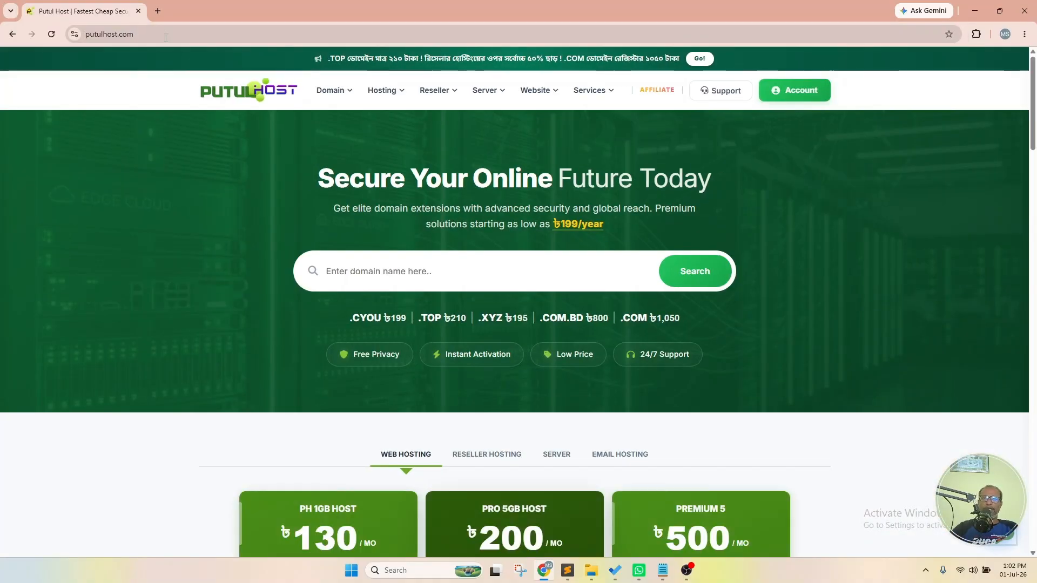
left_click(805, 94)
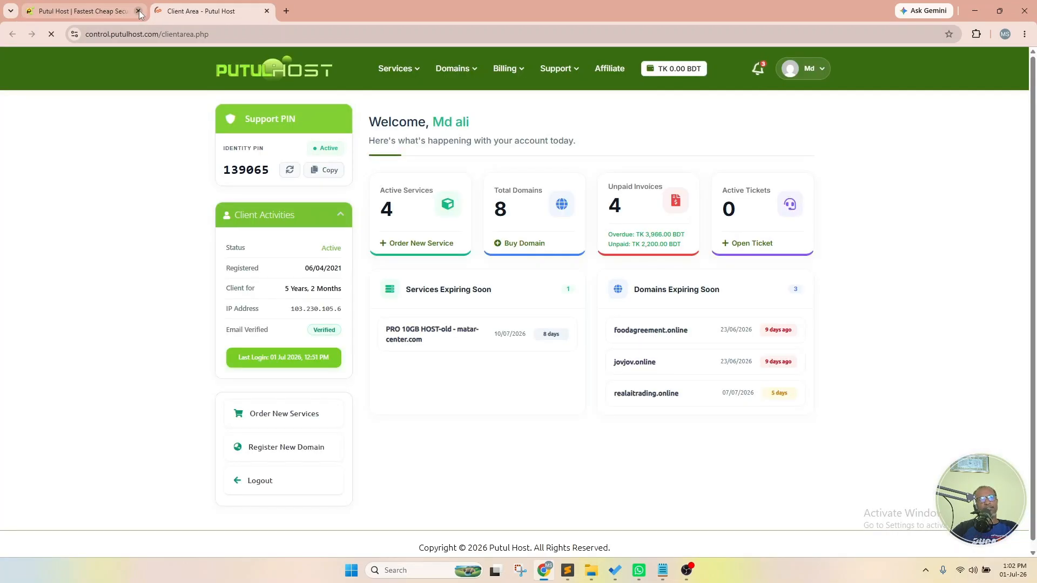
left_click(139, 11)
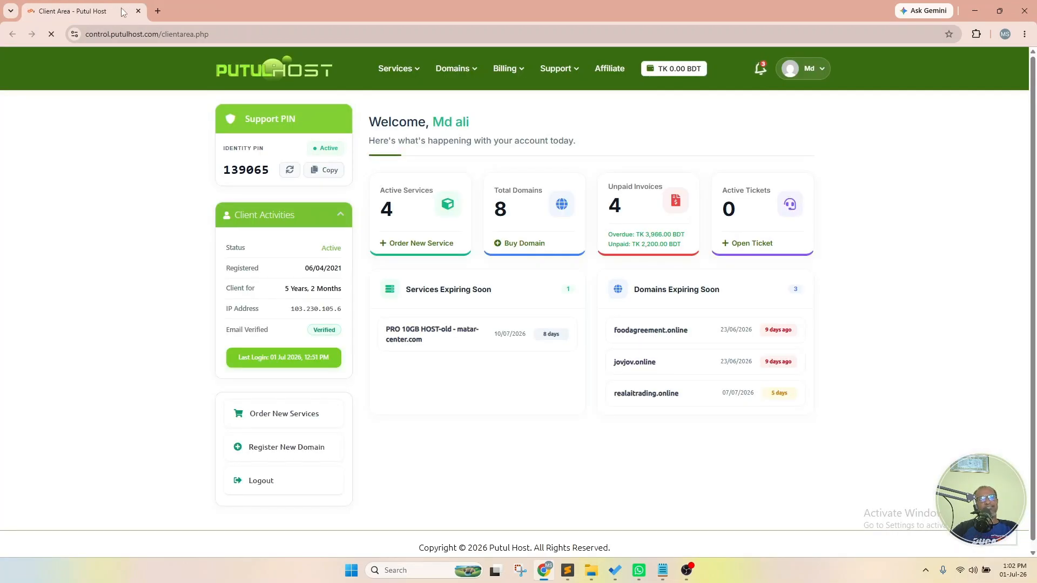
left_click(404, 70)
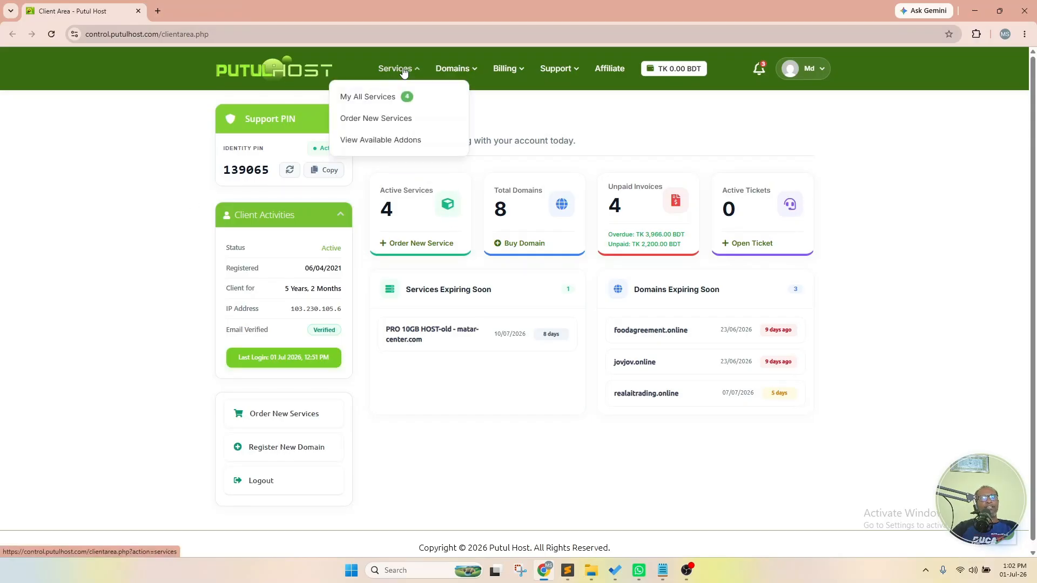
left_click(380, 101)
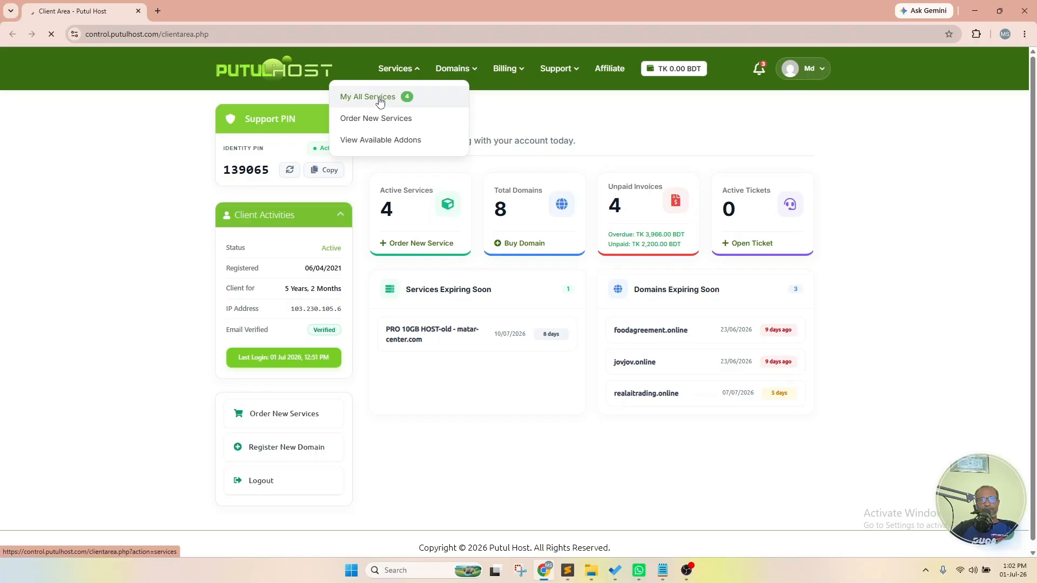
left_click_drag(1036, 216, 1036, 222)
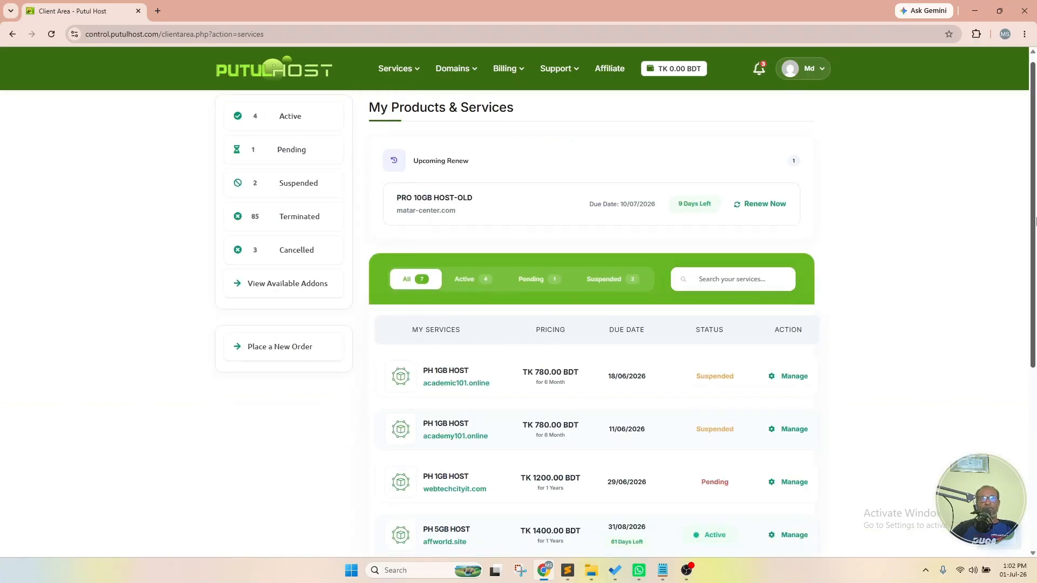
scroll(1035, 222, "down", 5)
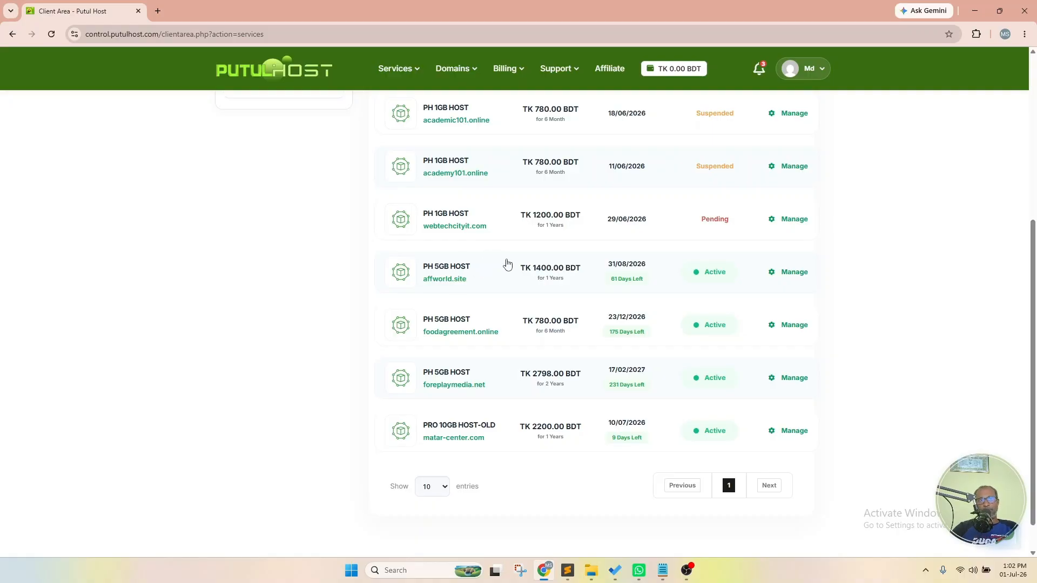
left_click(803, 276)
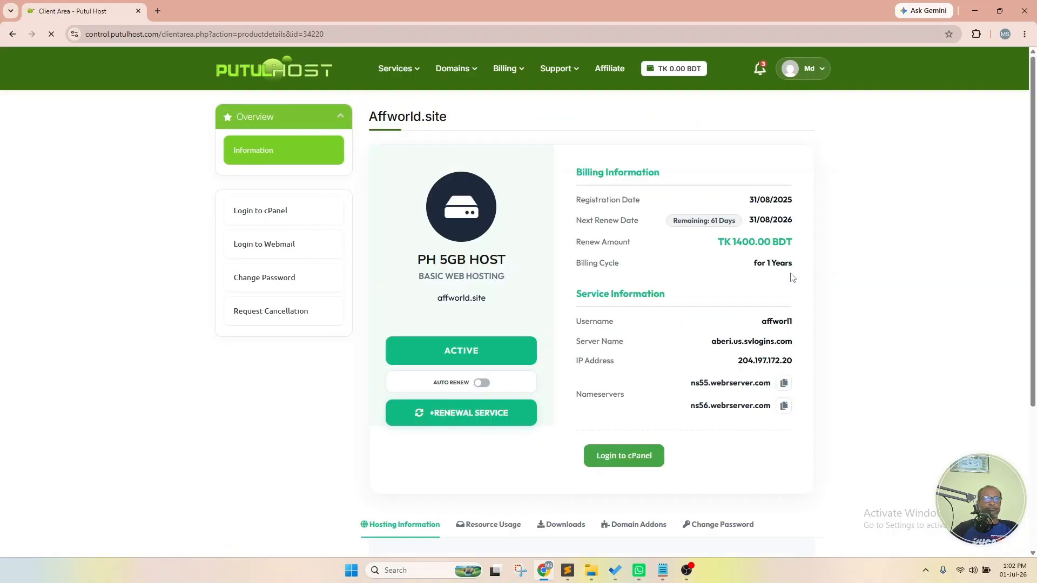
- Log into cPanel for affworld.site and open File Manager at /home/affworl1
left_click(634, 457)
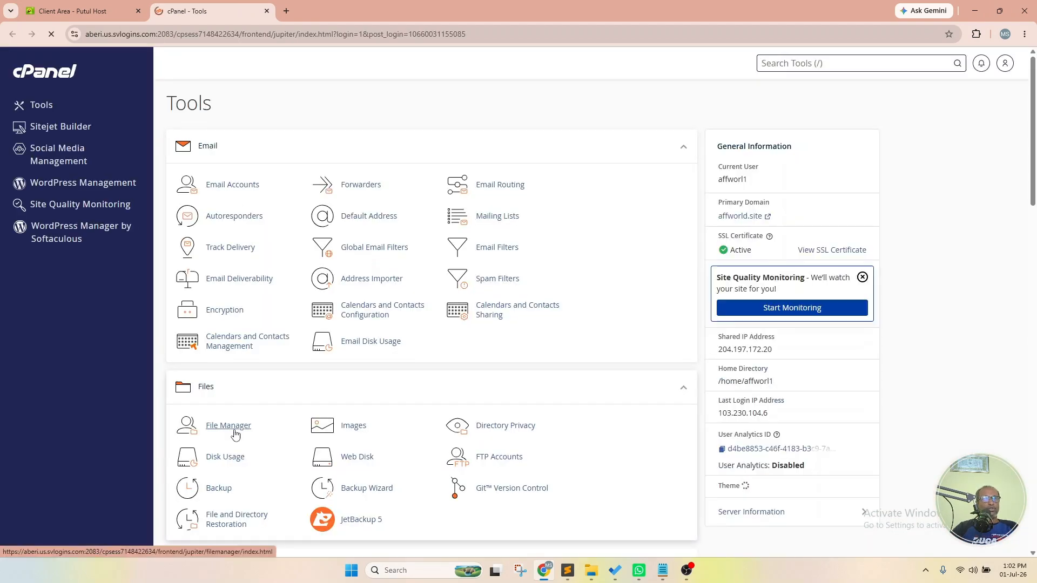
left_click(240, 427)
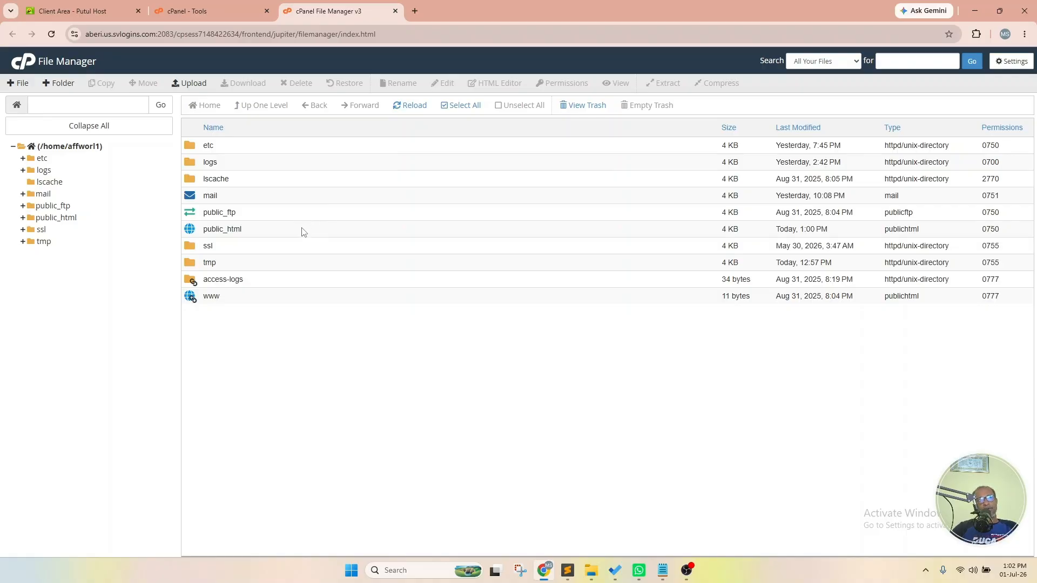
- Open public_html, which holds only cgi-bin, and confirm affworld.site shows a bare 'Index of /'
double_click(267, 235)
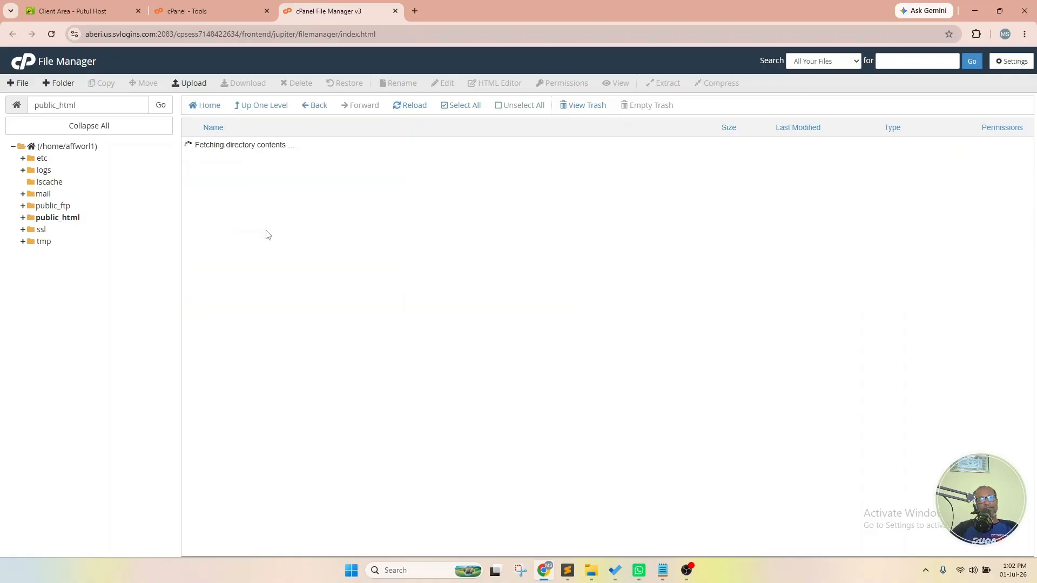
left_click(70, 219)
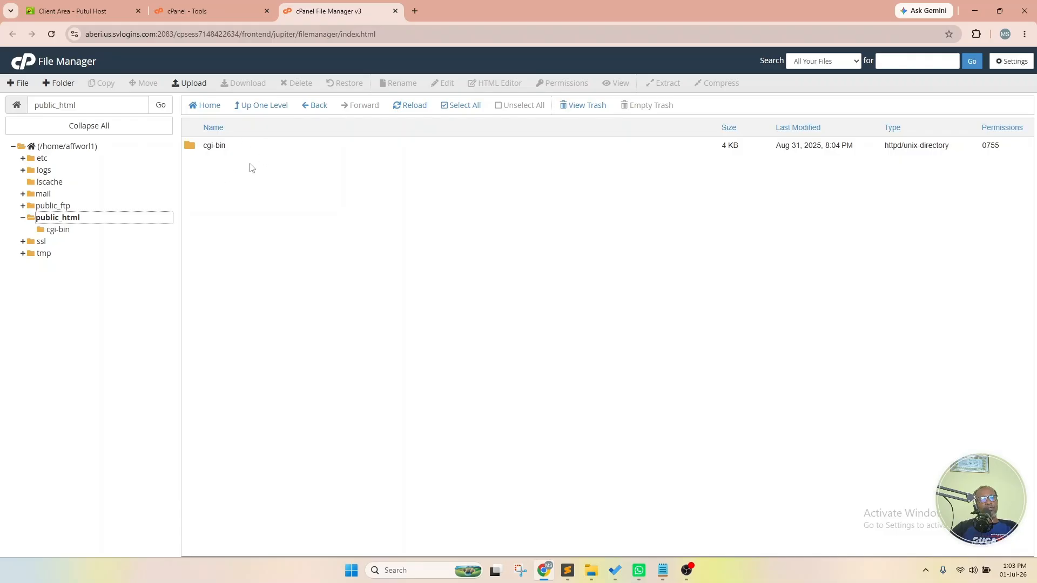
left_click(210, 10)
left_click(742, 216)
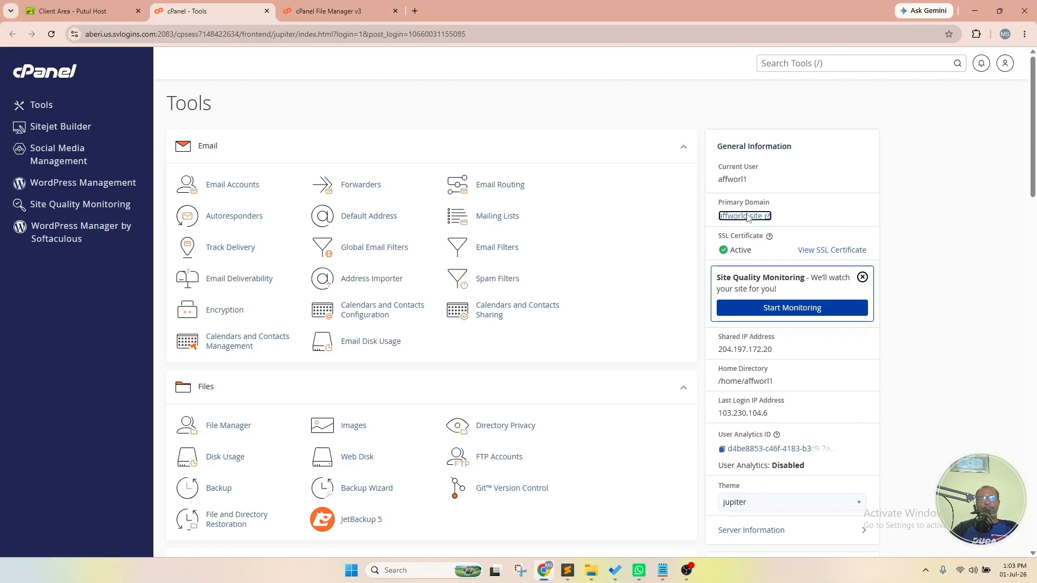
left_click_drag(363, 11, 532, 9)
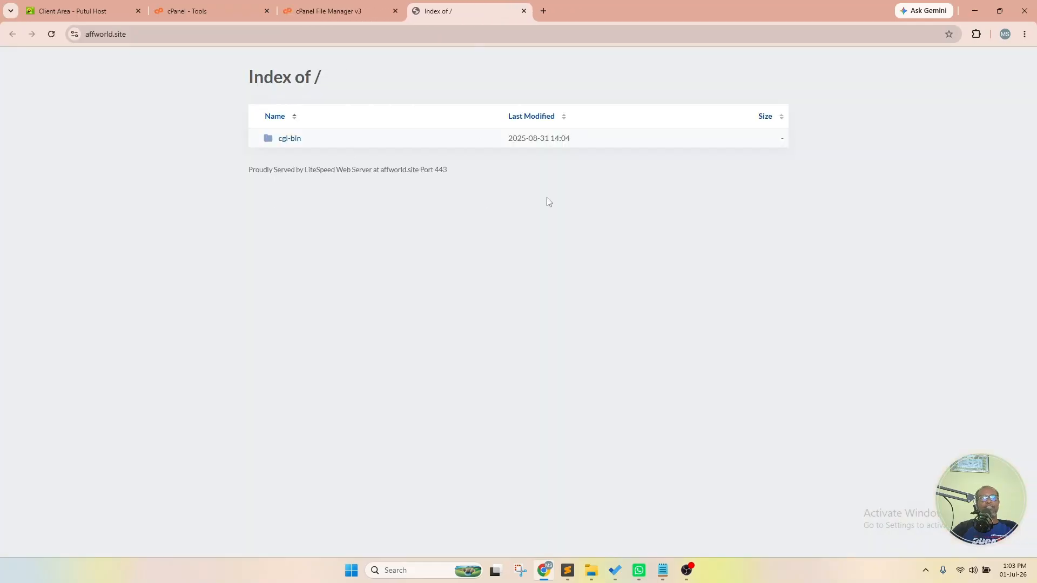
left_click(333, 13)
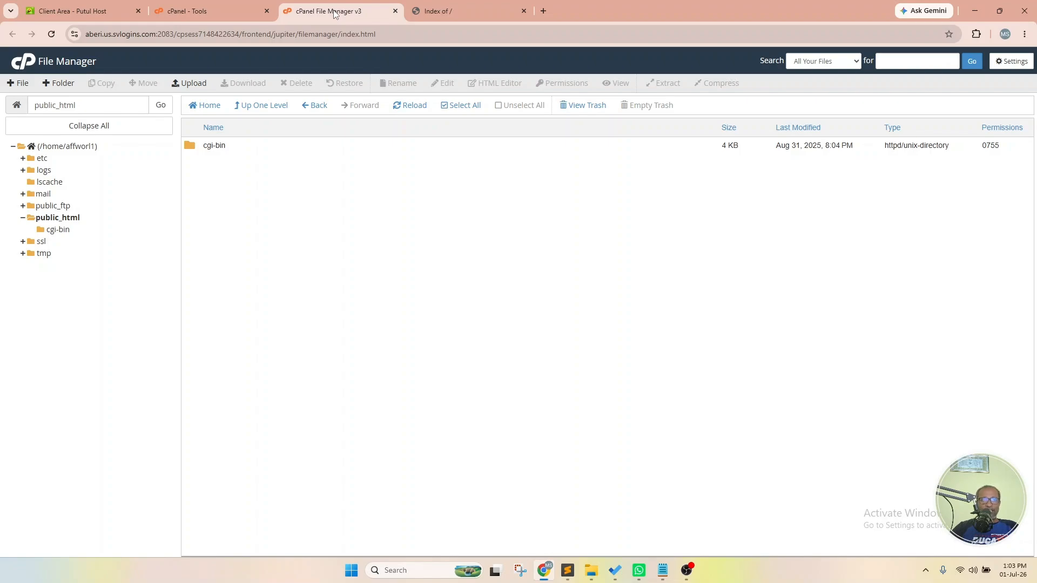
- Upload gemini-code-1782883922048.html from Downloads into public_html, then close the finished upload tab
left_click(192, 84)
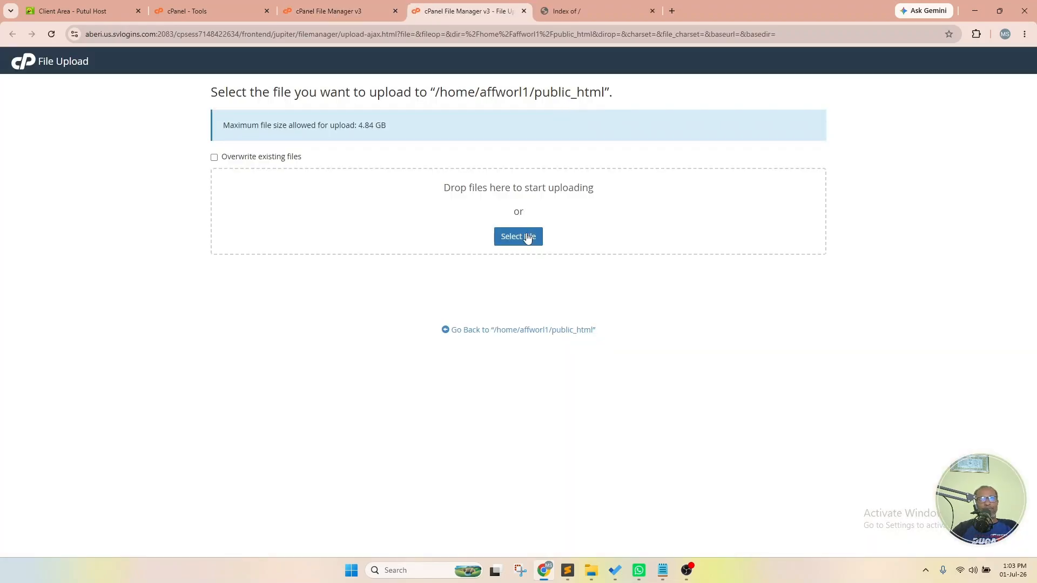
left_click(528, 238)
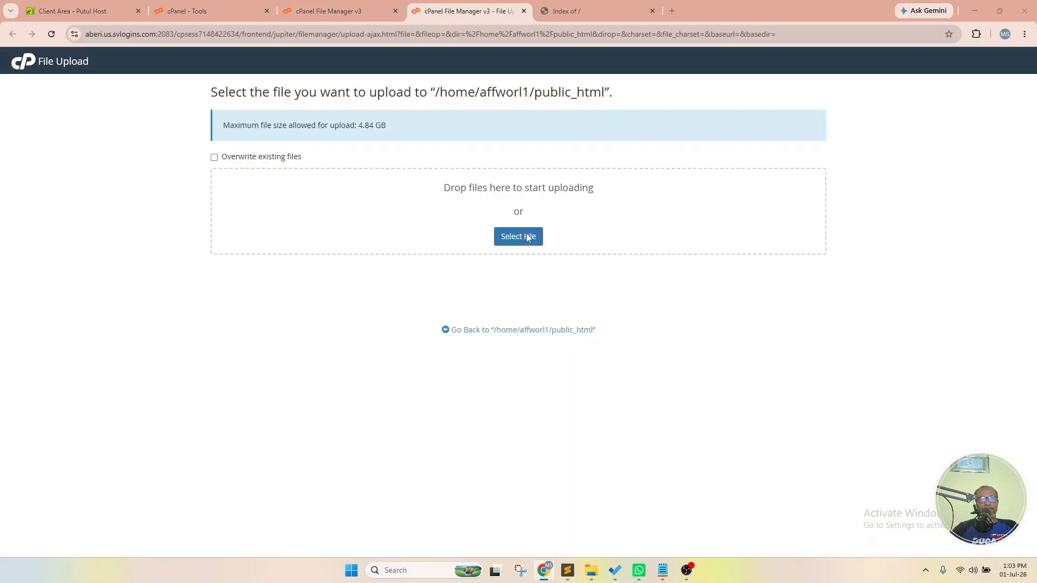
left_click(50, 124)
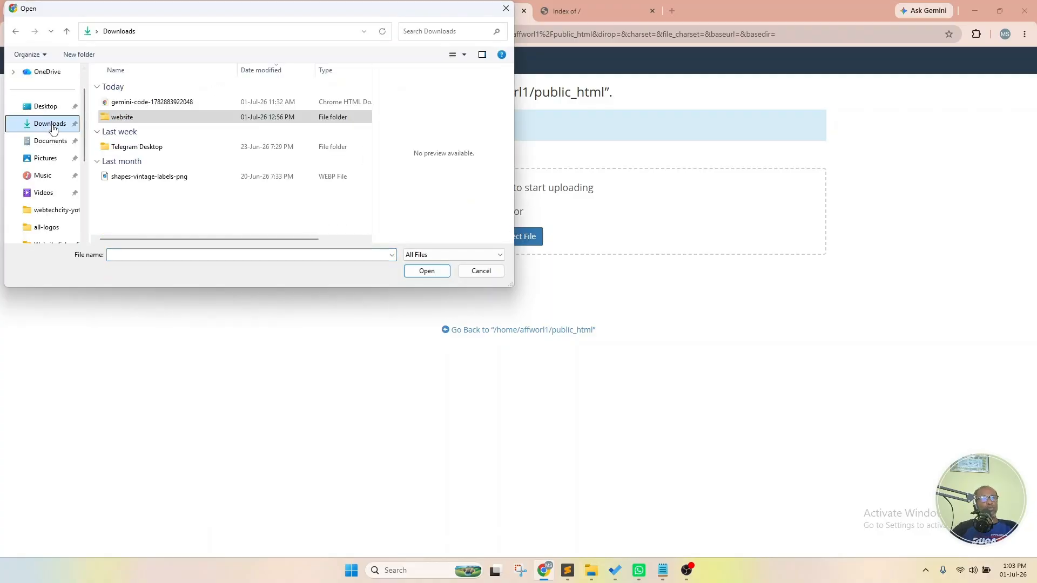
left_click(140, 103)
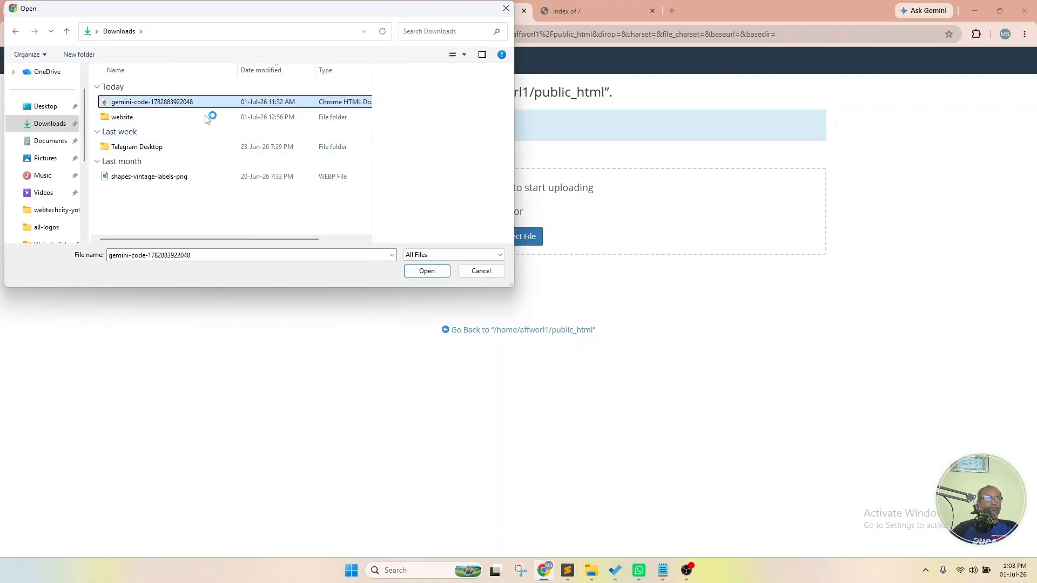
left_click(435, 273)
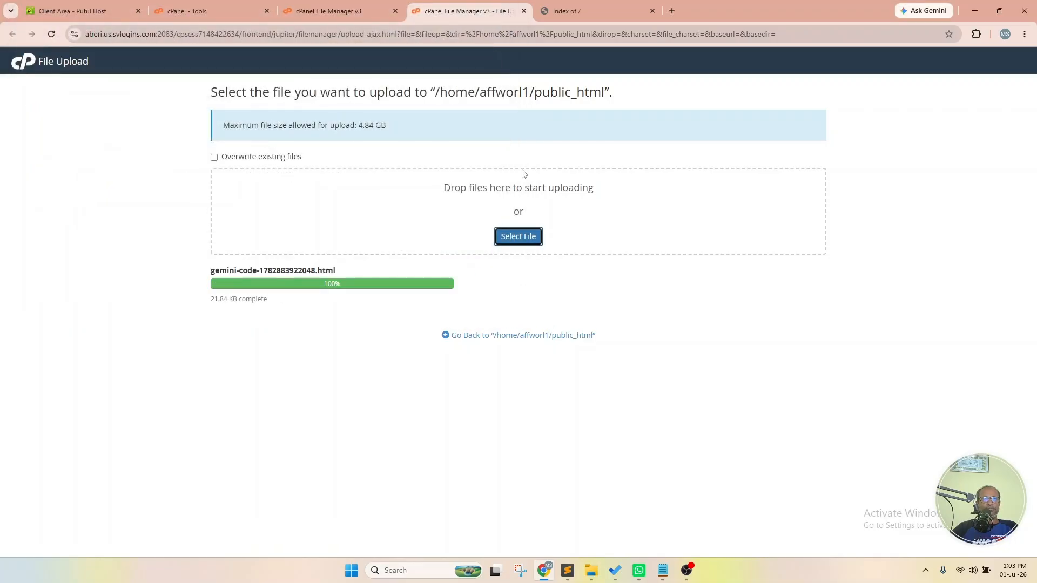
left_click(523, 11)
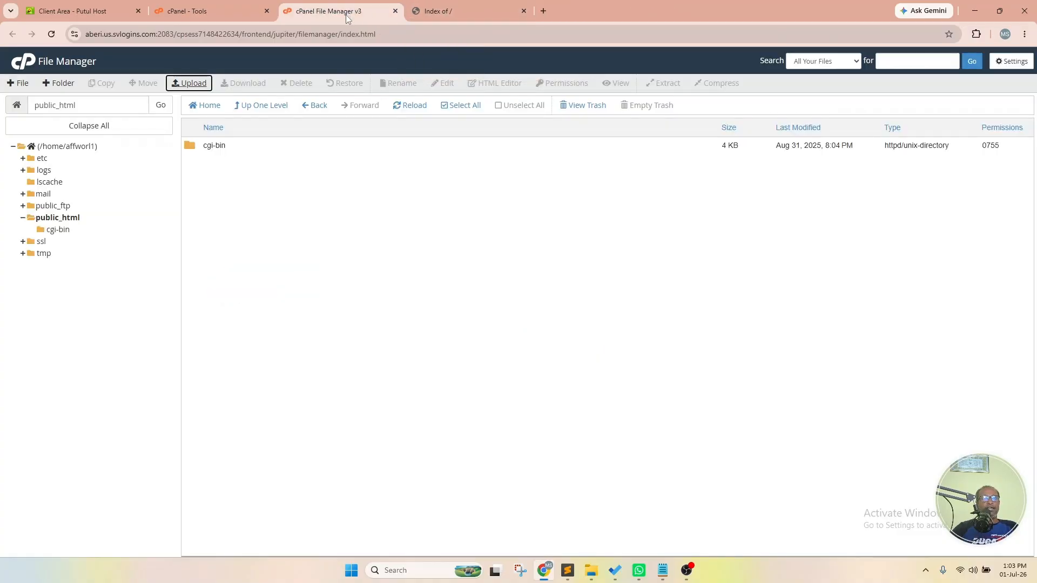
- Rename gemini-code-1782883922048.html in public_html to index.html
left_click(422, 107)
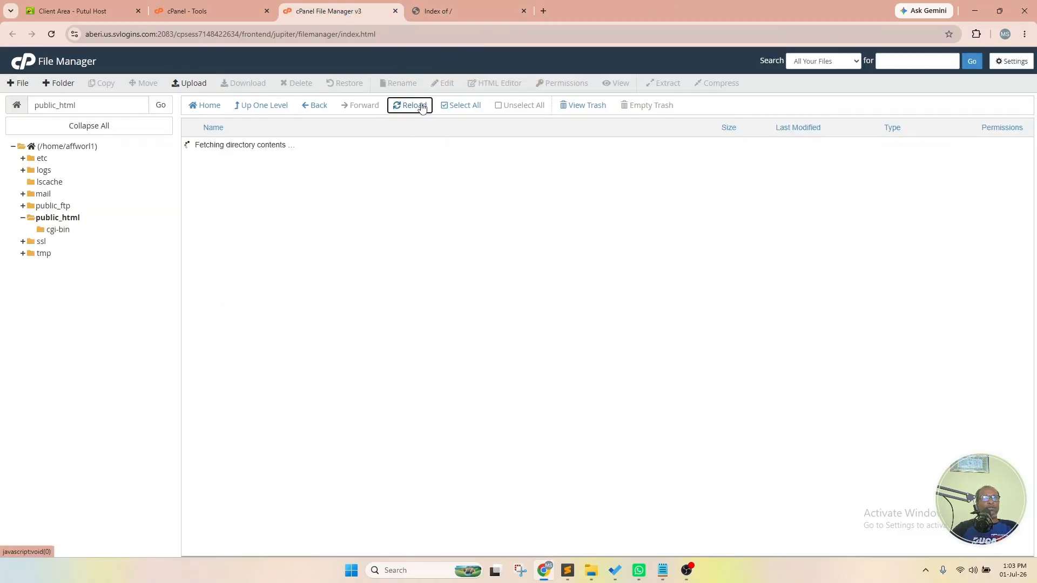
left_click(335, 164)
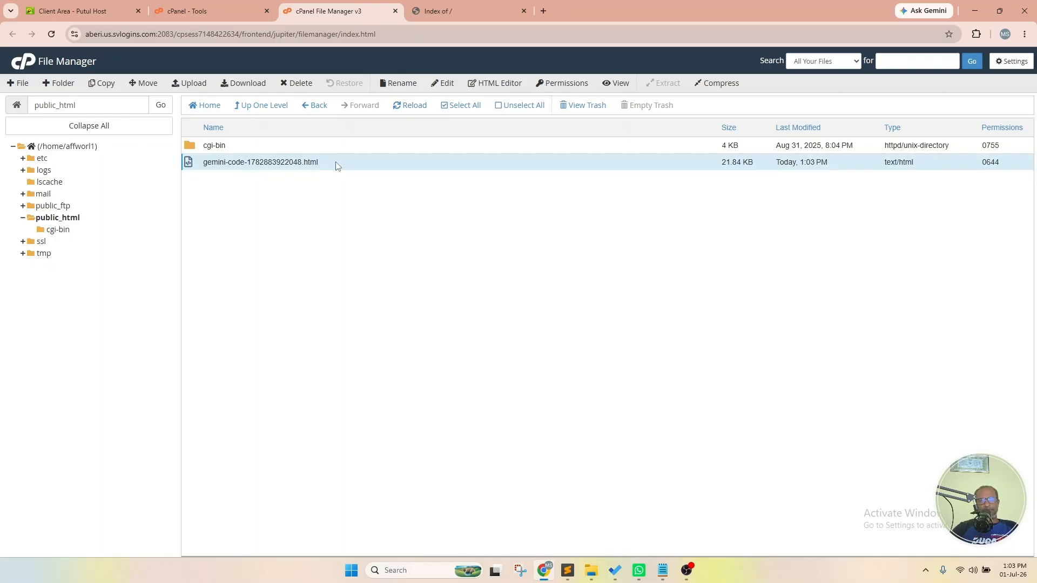
right_click(337, 165)
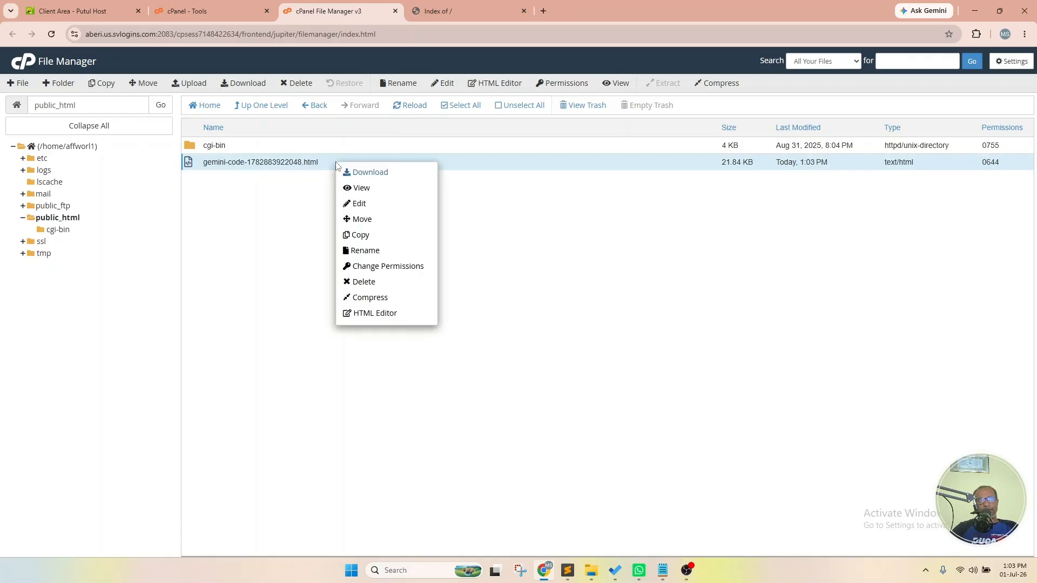
left_click(366, 251)
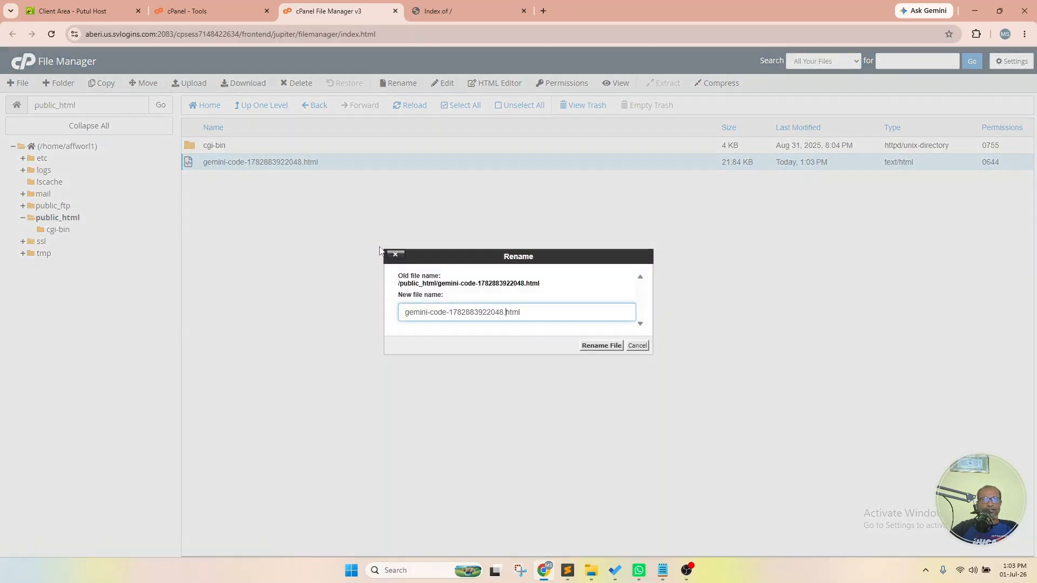
key("BackSpace")
key("BackSpace")
key("BackSpace")
key("BackSpace")
key("BackSpace")
key("BackSpace")
key("BackSpace")
key("BackSpace")
key("BackSpace")
key("BackSpace")
key("BackSpace")
key("BackSpace")
key("BackSpace")
key("BackSpace")
key("BackSpace")
key("BackSpace")
key("BackSpace")
key("BackSpace")
key("BackSpace")
key("BackSpace")
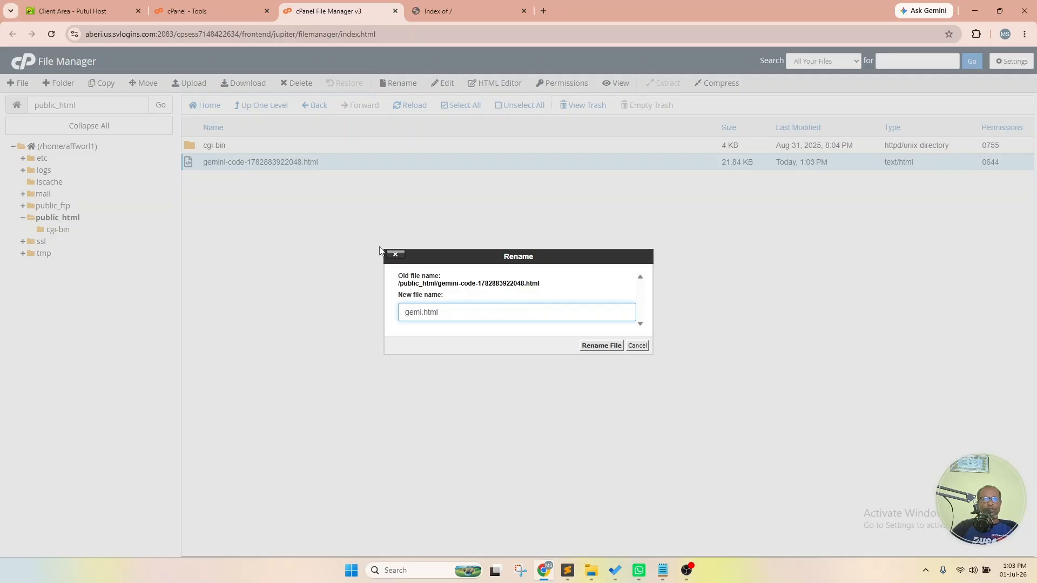
type("index")
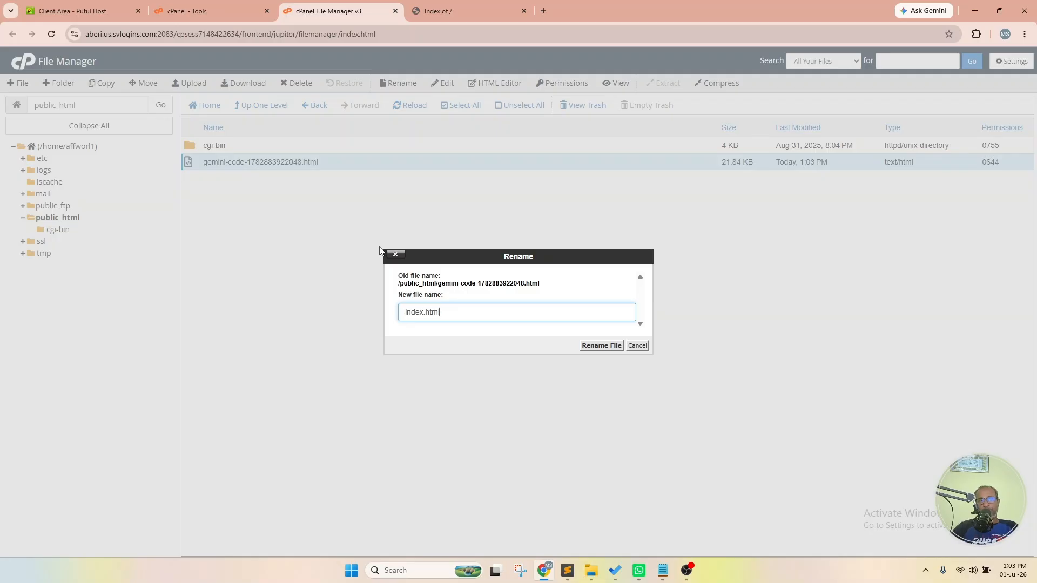
key("BackSpace")
key("BackSpace")
key("BackSpace")
key("BackSpace")
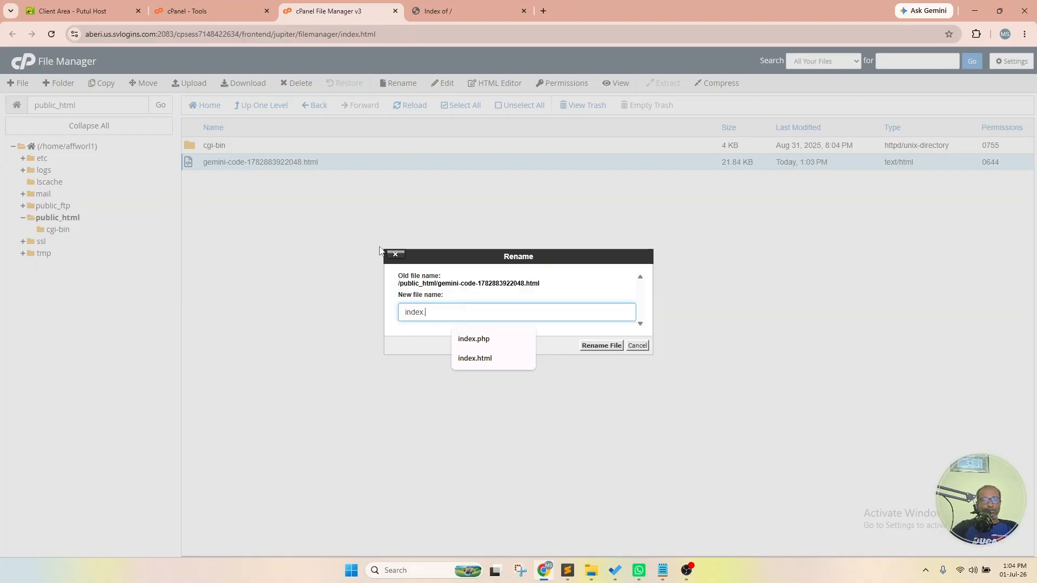
type("php")
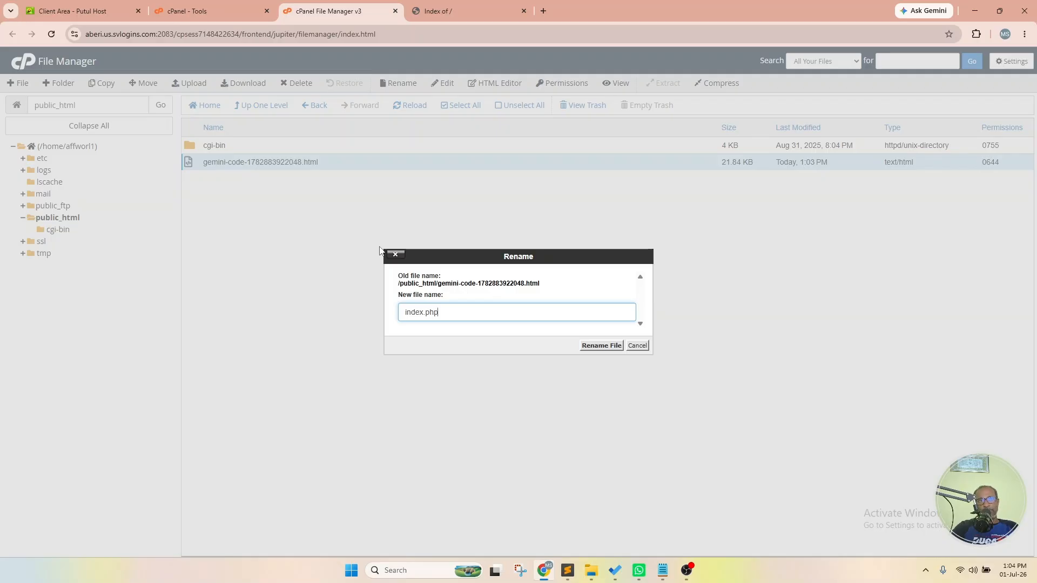
key("BackSpace")
key("BackSpace")
key("BackSpace")
type("ht")
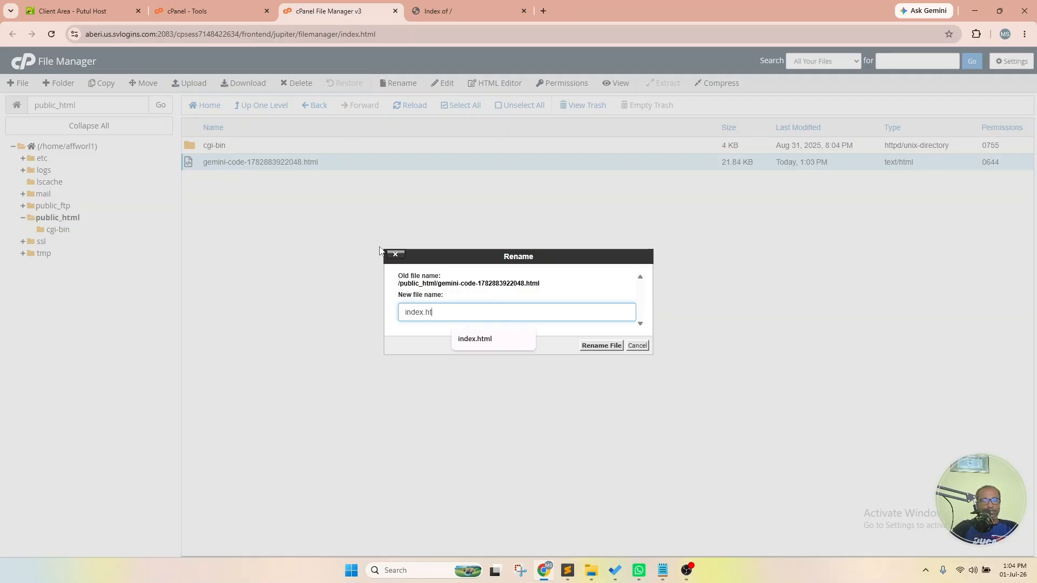
type("ml")
key("Return")
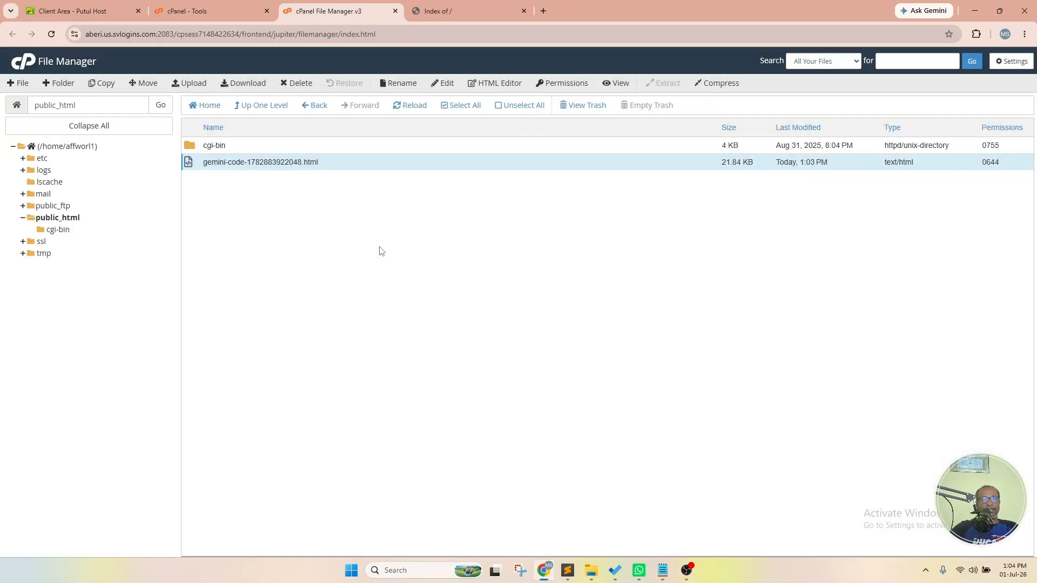
- Reload affworld.site and check the Nexus Digital page's About, Services, Pricing, FAQ and Contact sections
left_click(517, 5)
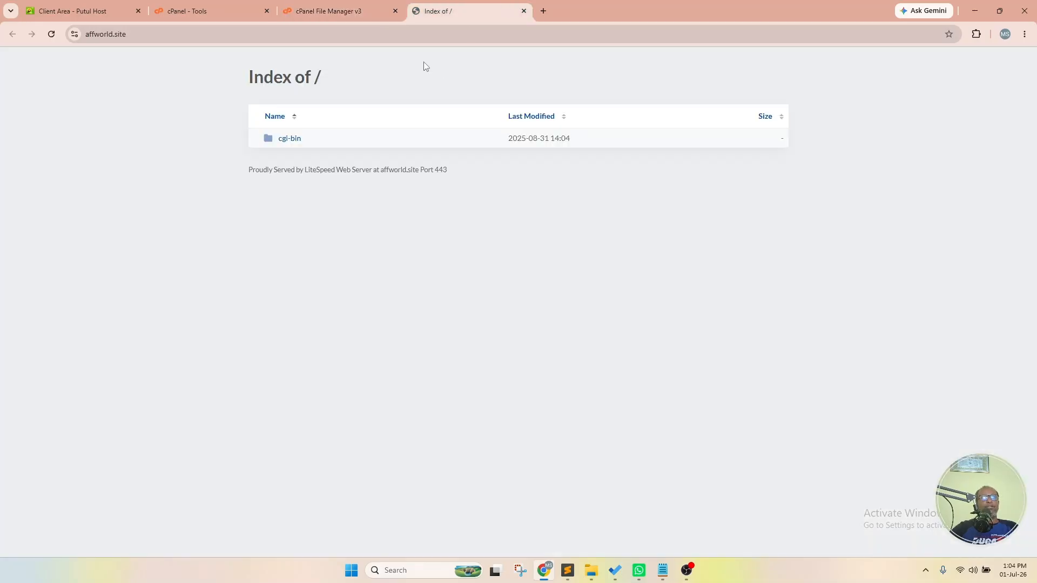
right_click(423, 63)
left_click(484, 108)
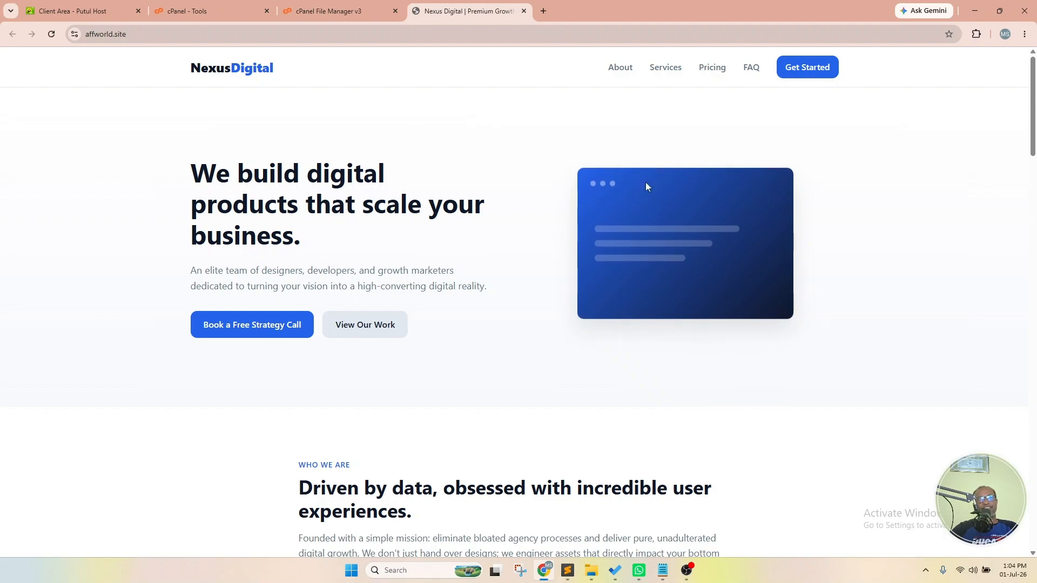
left_click(621, 68)
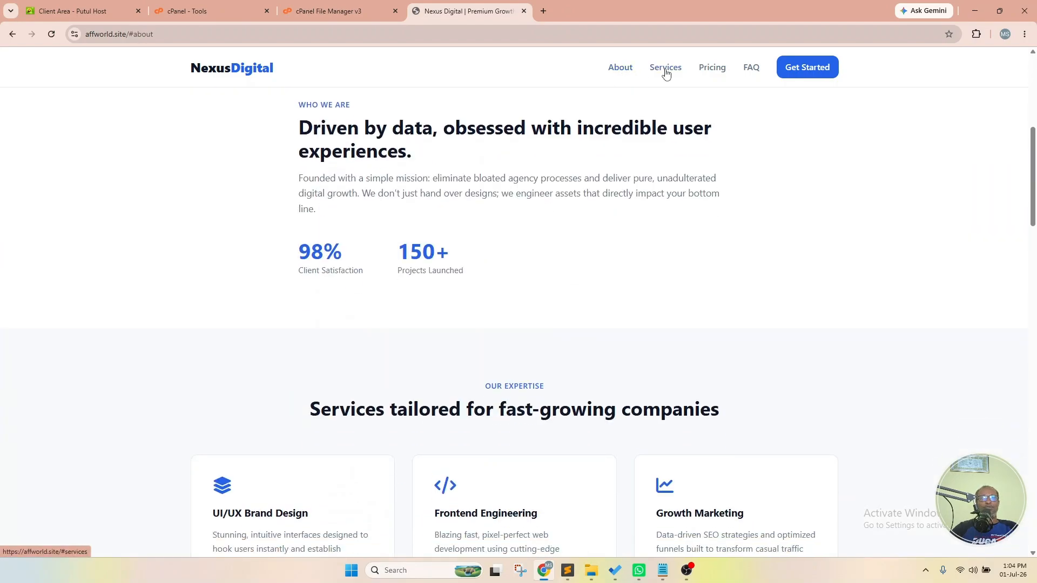
left_click(666, 69)
left_click(709, 69)
left_click(750, 68)
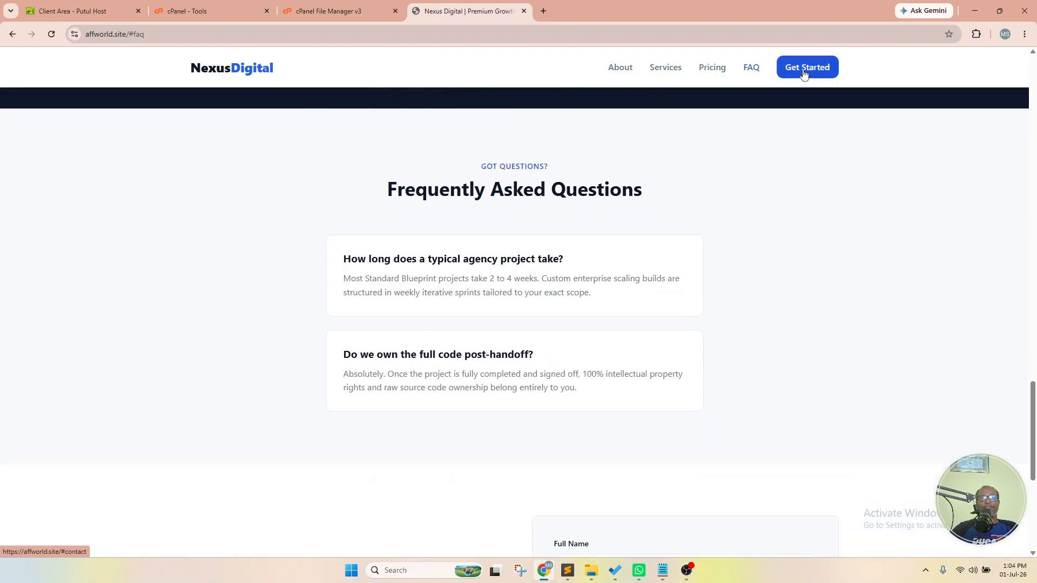
left_click(805, 68)
left_click(238, 69)
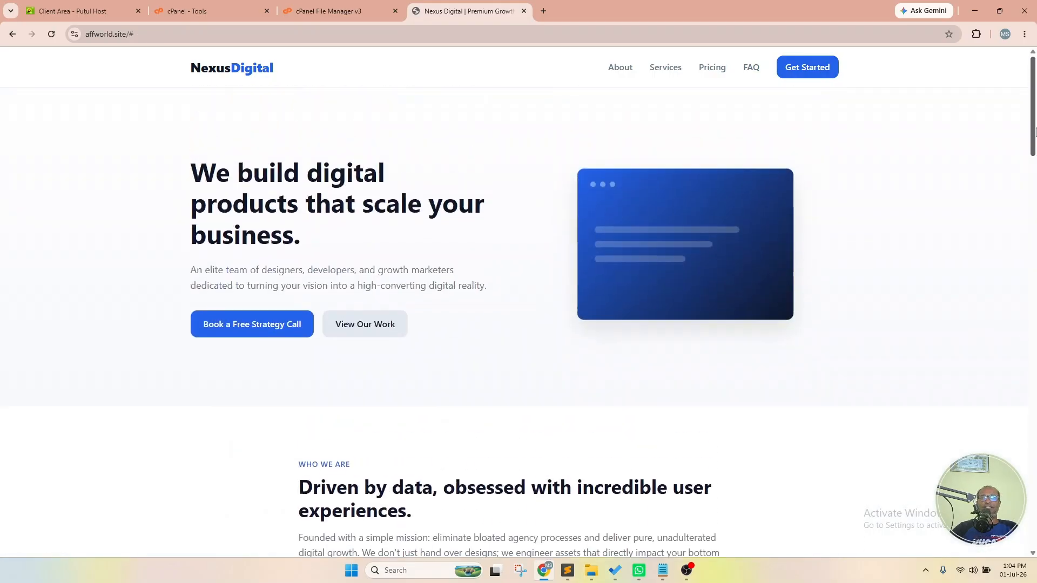
left_click_drag(1033, 103, 1034, 143)
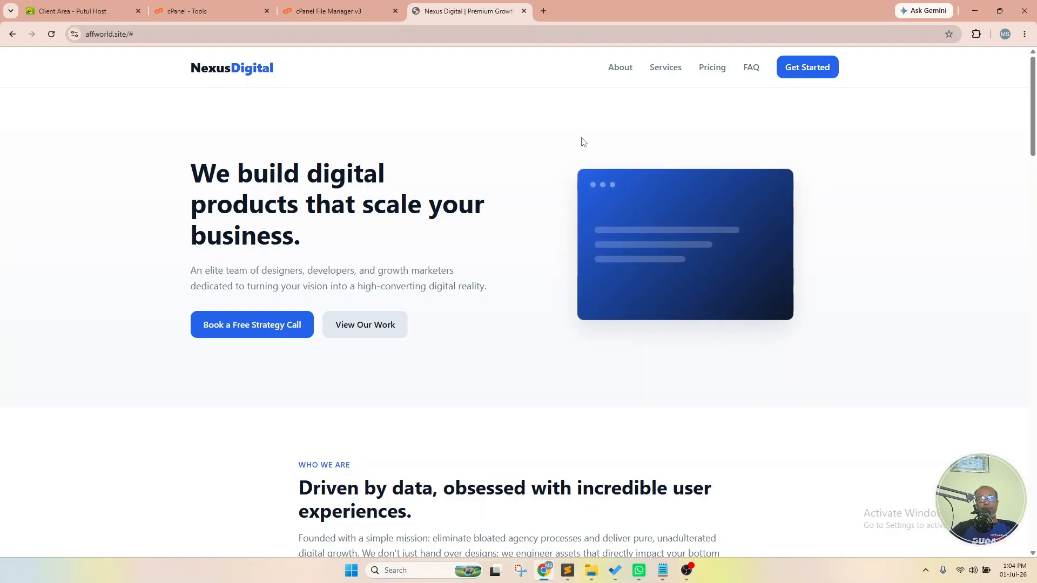
- Remove the trailing # from the affworld.site address and reload the clean URL
left_click(187, 30)
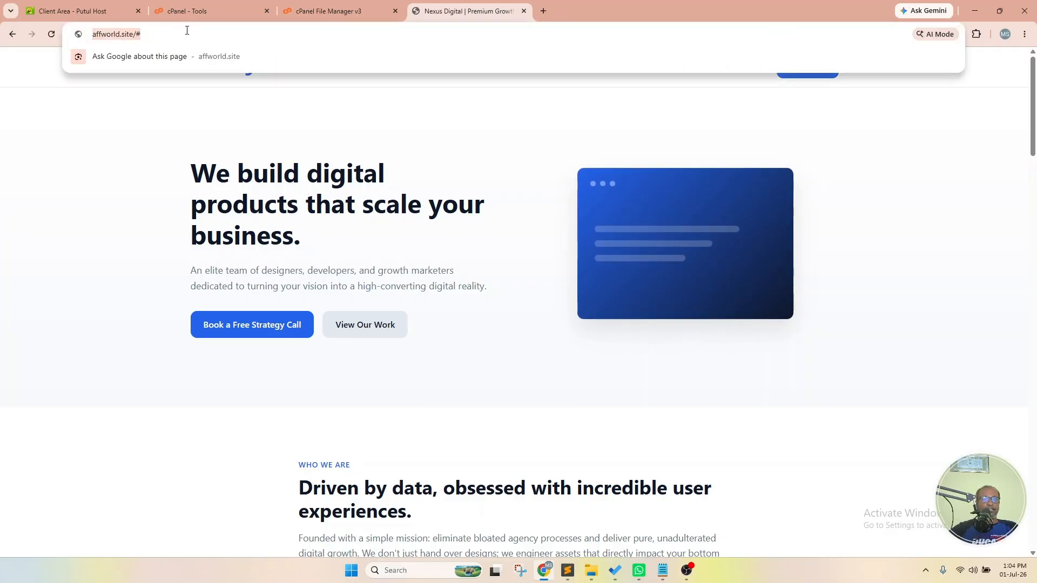
key("End")
key("BackSpace")
key("Return")
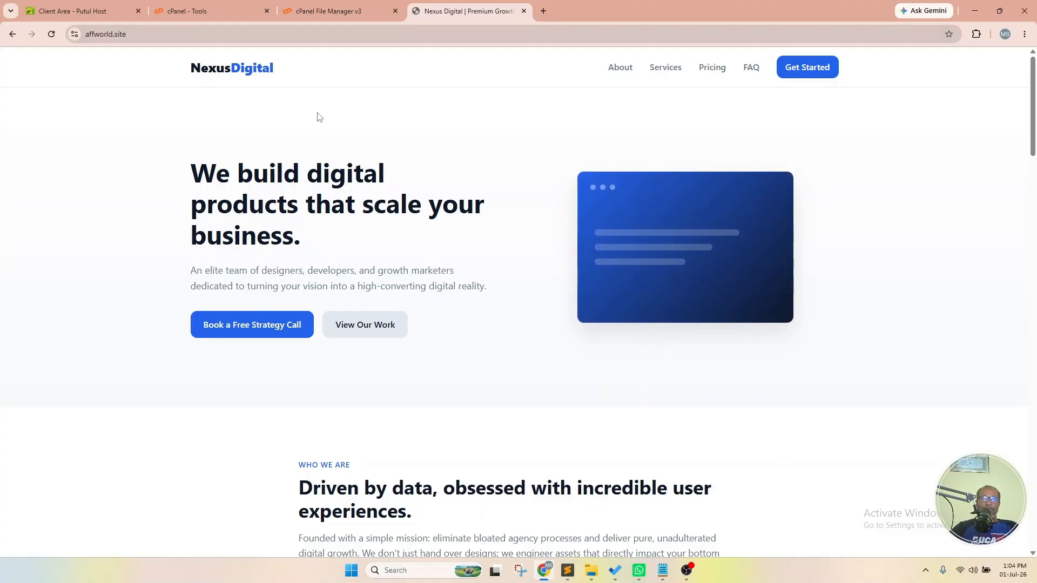
left_click(330, 5)
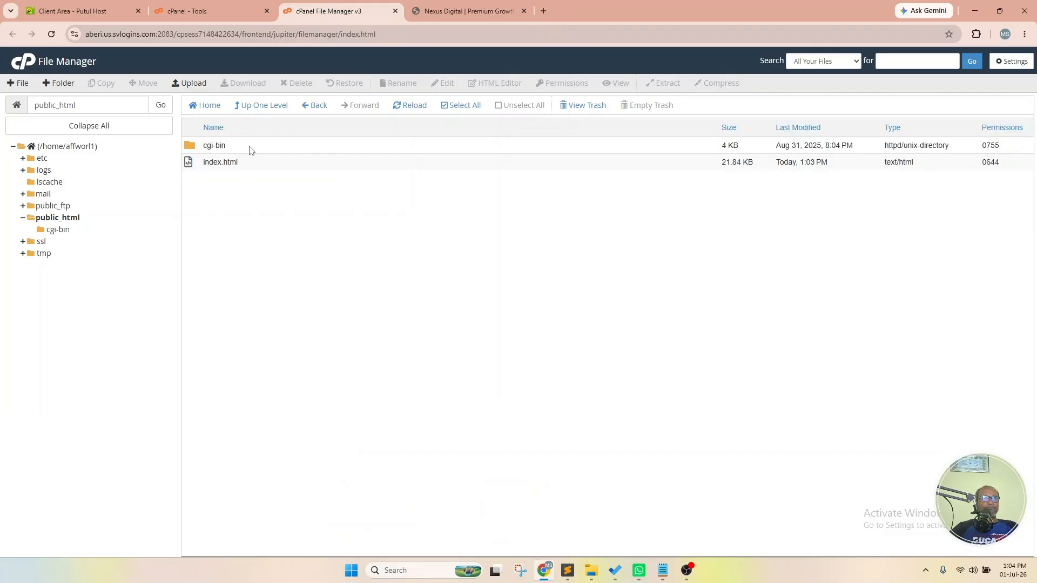
- Permanently delete index.html from public_html, skipping the trash
left_click(263, 164)
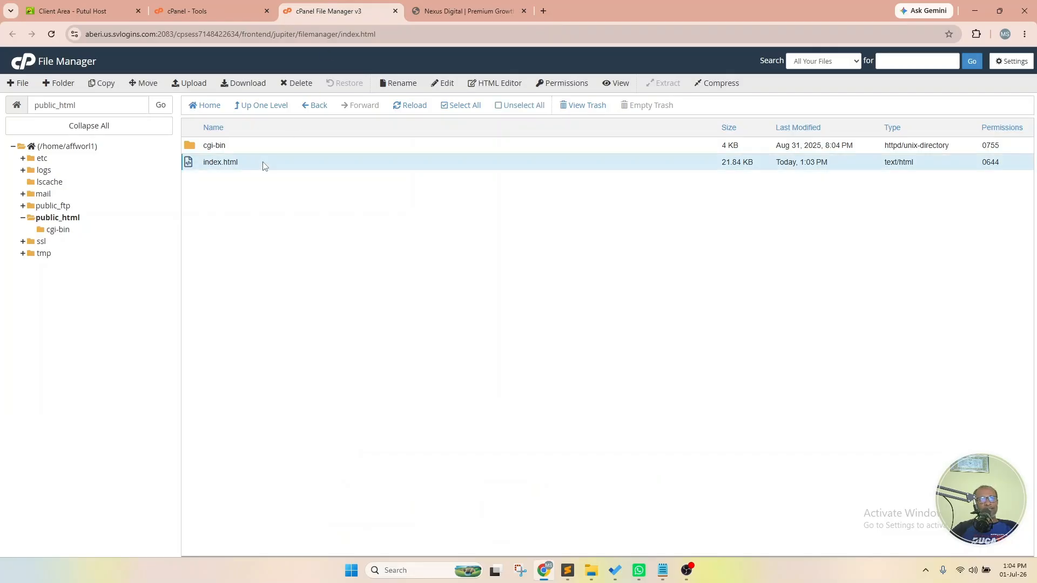
left_click(298, 87)
left_click(469, 308)
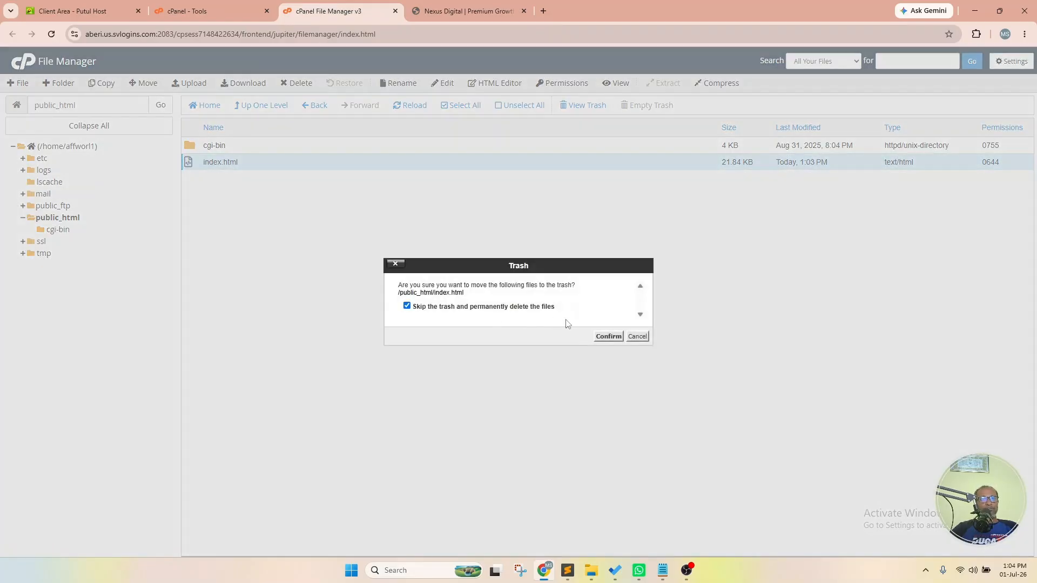
left_click(608, 337)
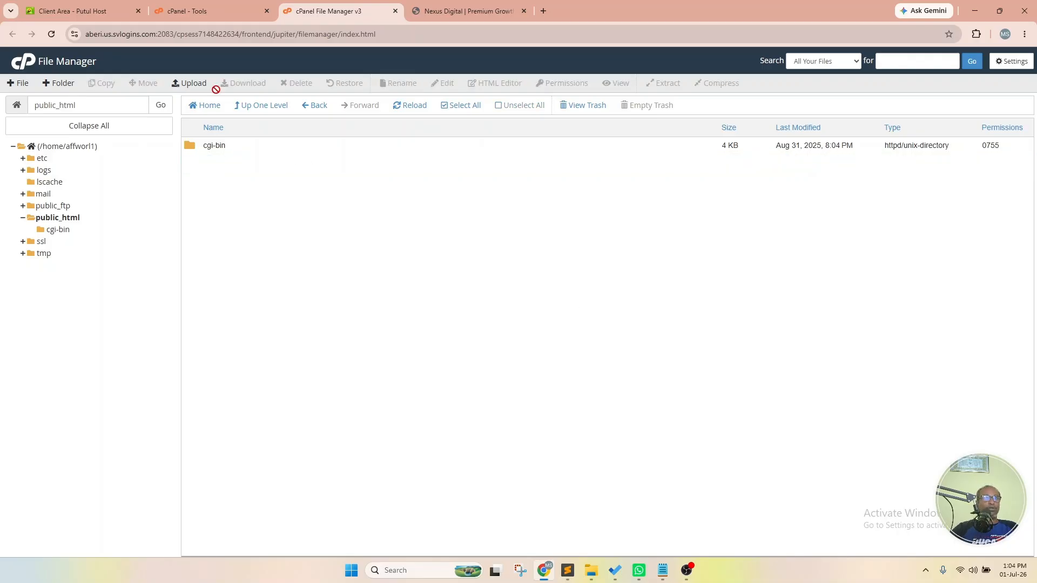
- Open the public_html upload page, then minimise Chrome to show the desktop
left_click(199, 84)
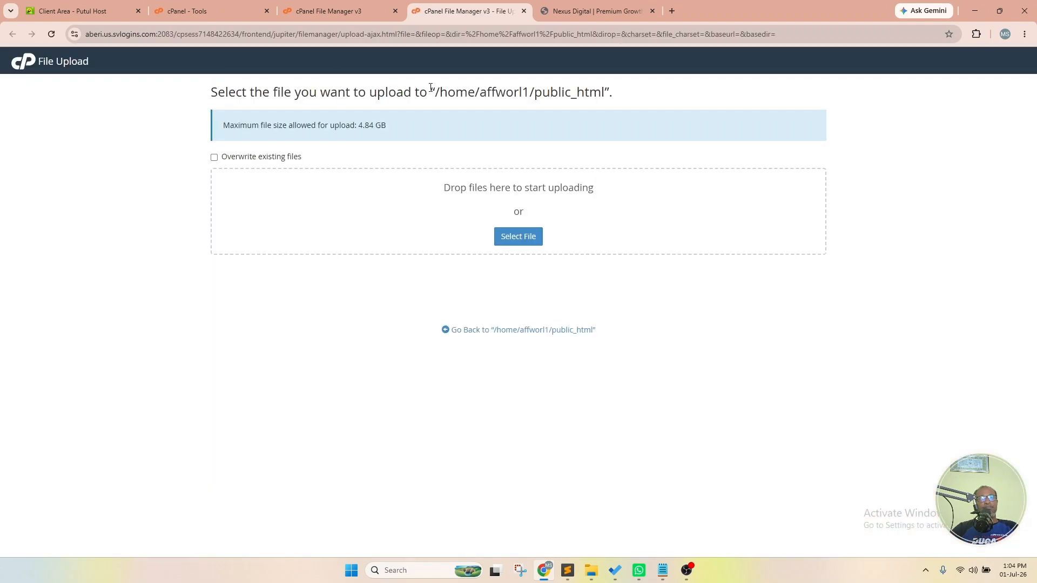
key("alt+Tab")
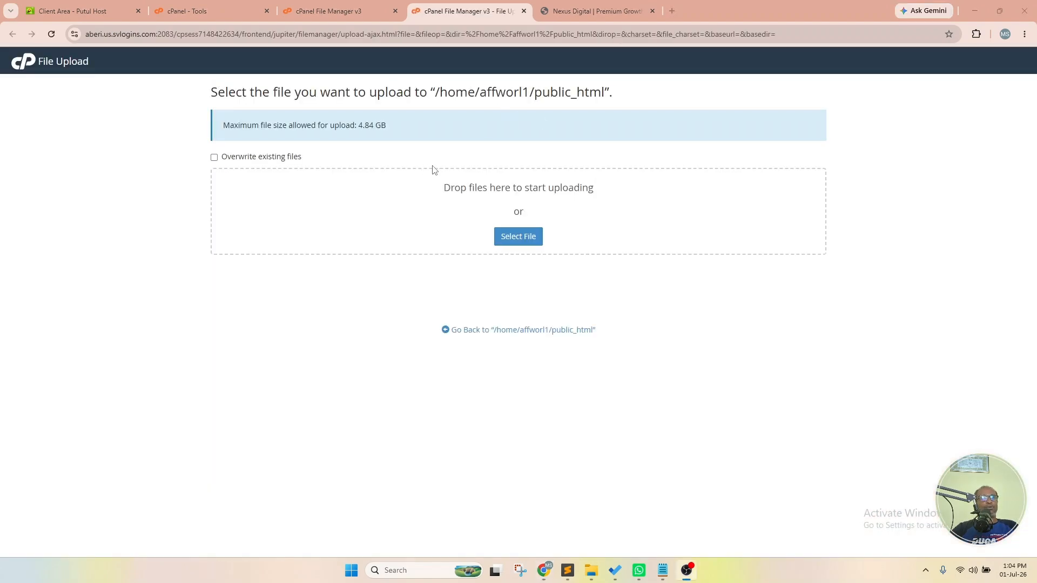
left_click(983, 5)
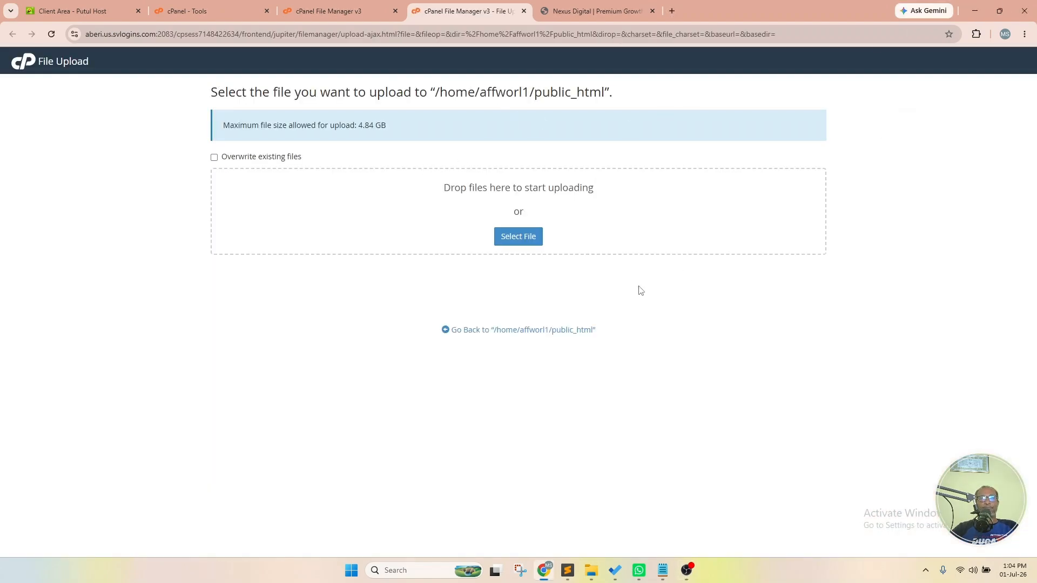
left_click(1036, 574)
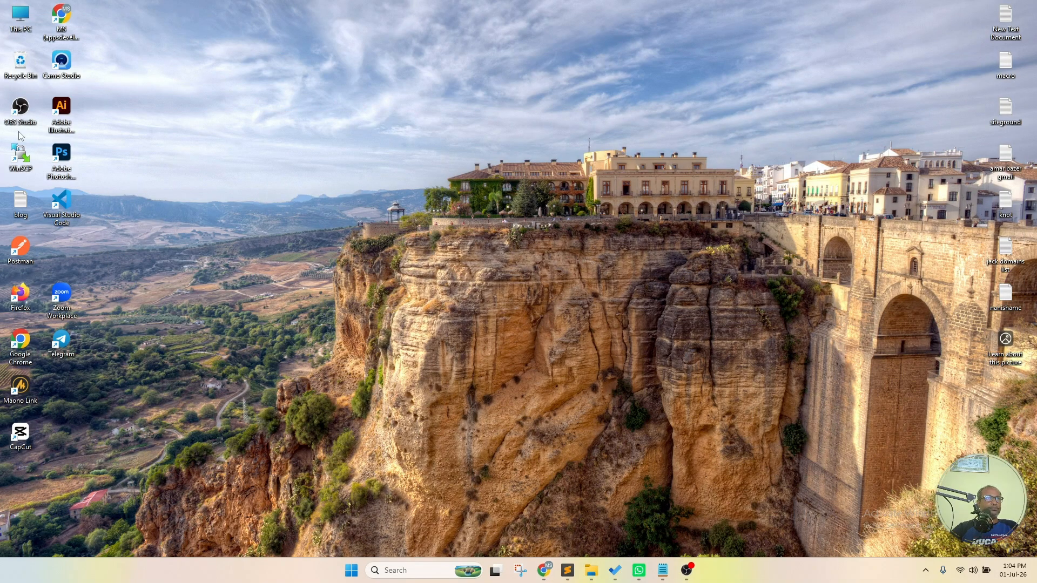
- Delete the old index zip from the Downloads\website folder
double_click(20, 11)
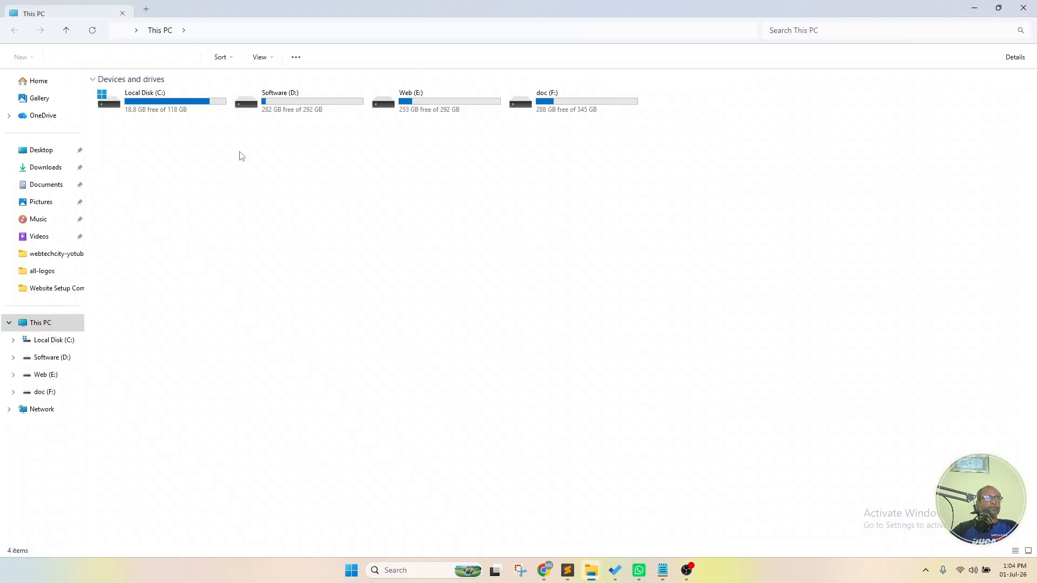
left_click(48, 168)
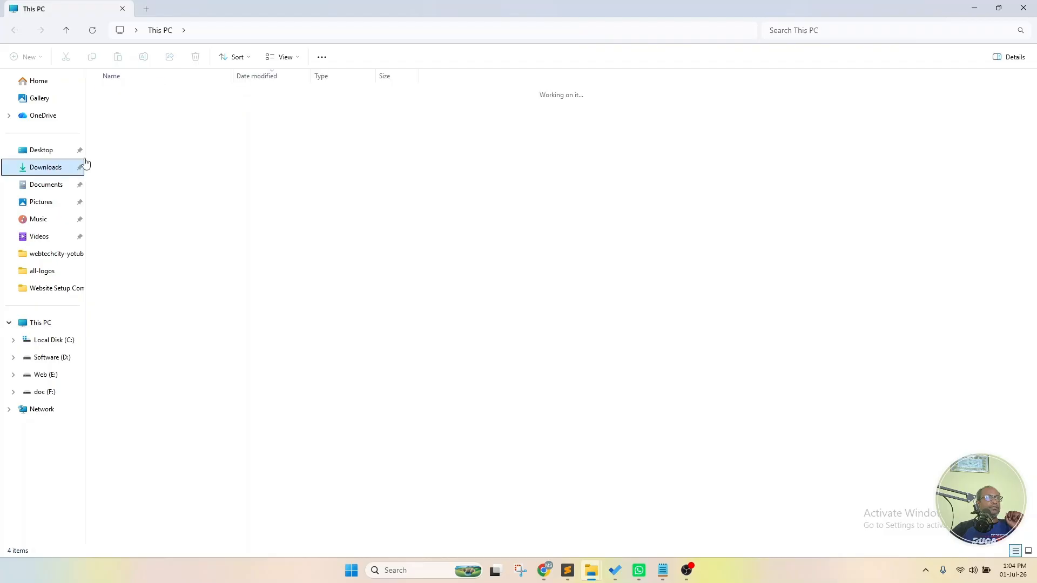
double_click(127, 123)
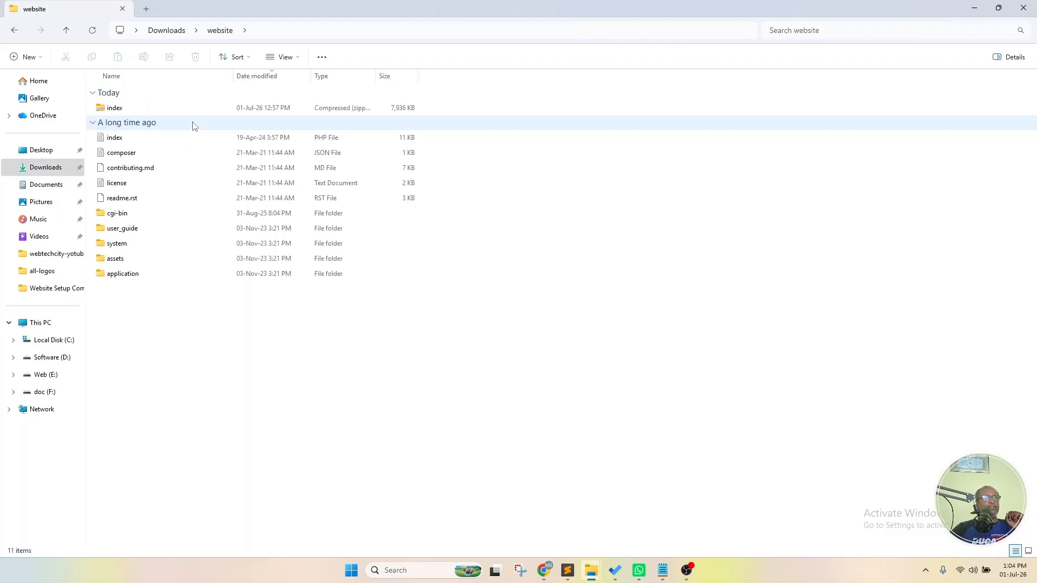
left_click(162, 113)
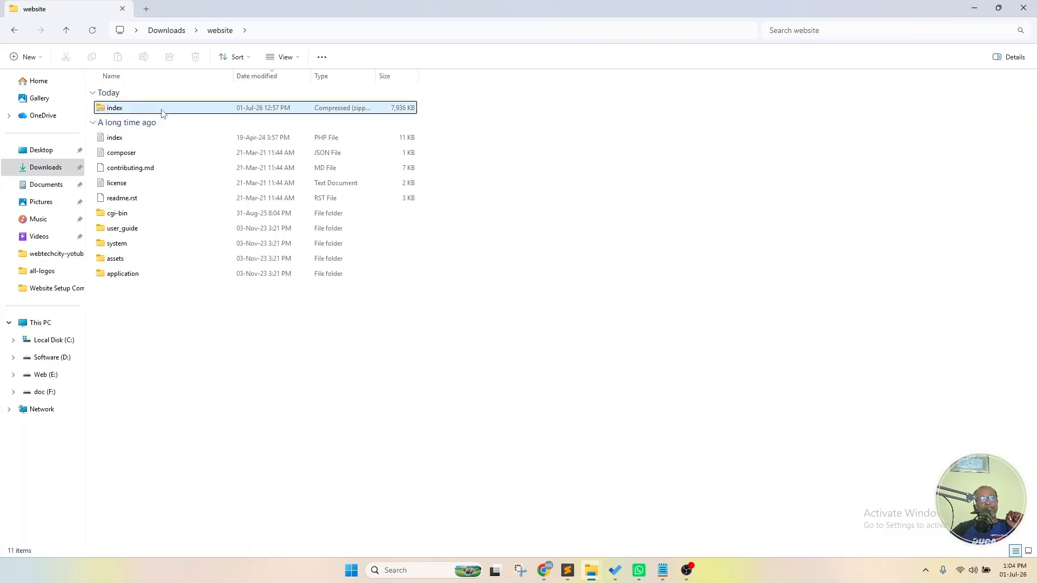
key("Delete")
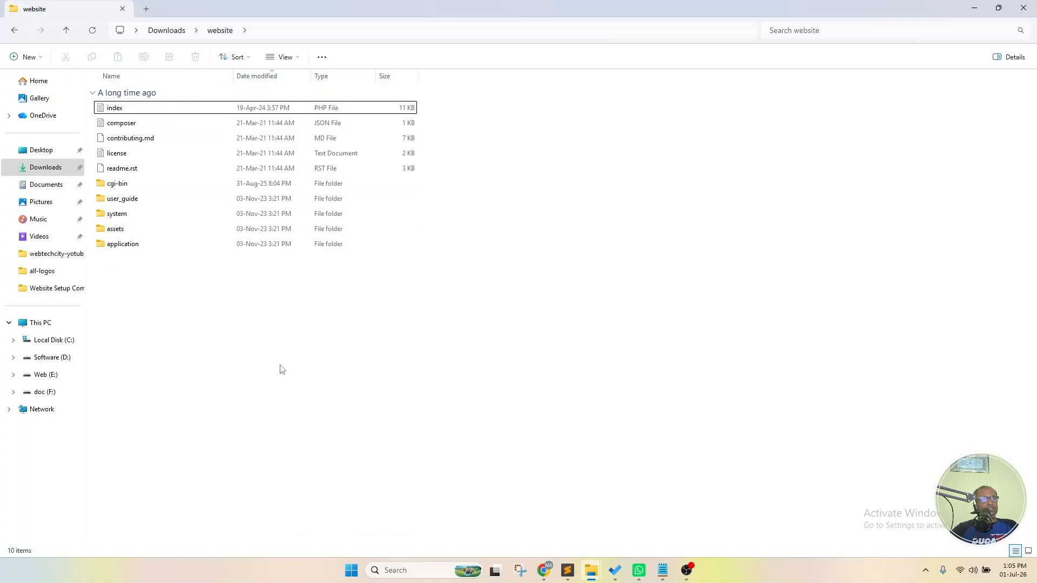
- Compress all ten items in the website folder into a new ZIP named index
left_click_drag(194, 327, 231, 114)
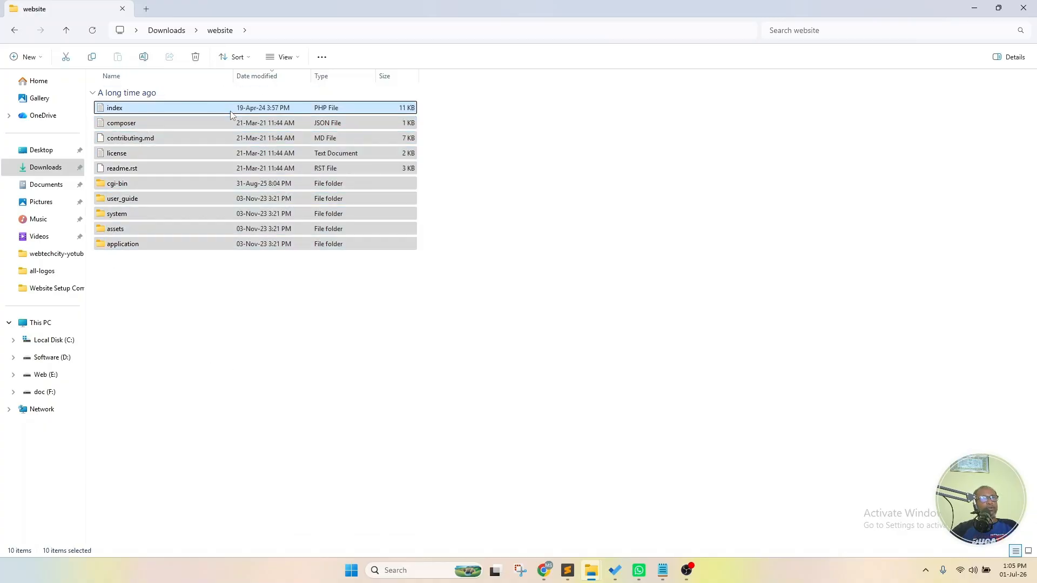
right_click(232, 114)
mouse_move(357, 318)
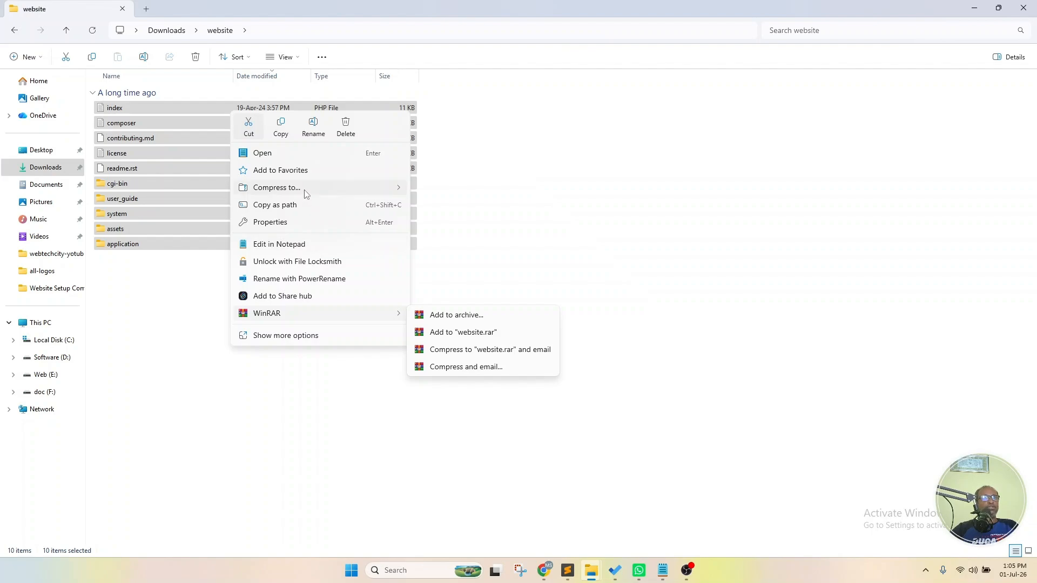
mouse_move(301, 188)
left_click(441, 194)
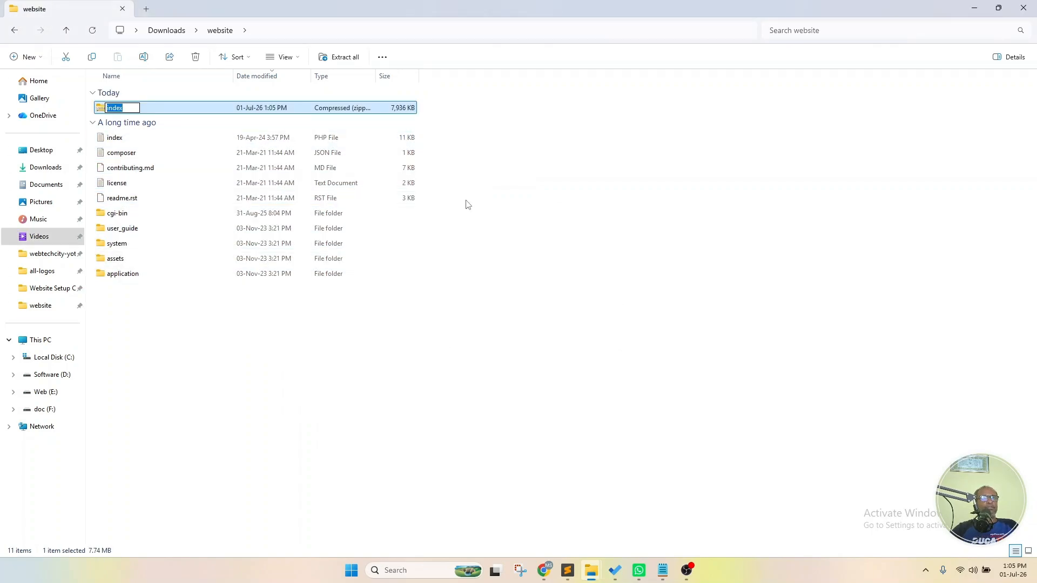
left_click(270, 368)
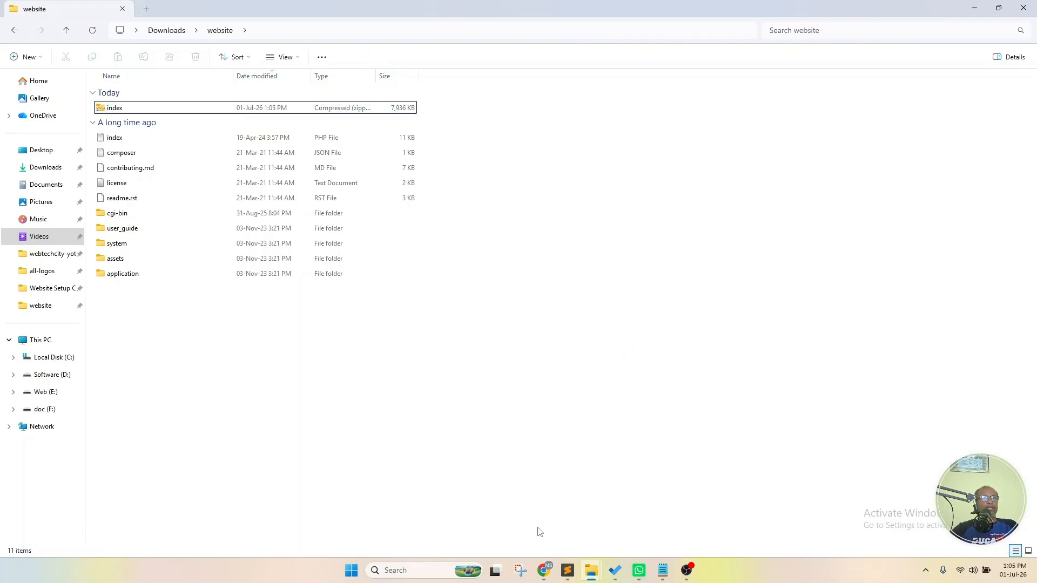
left_click(543, 572)
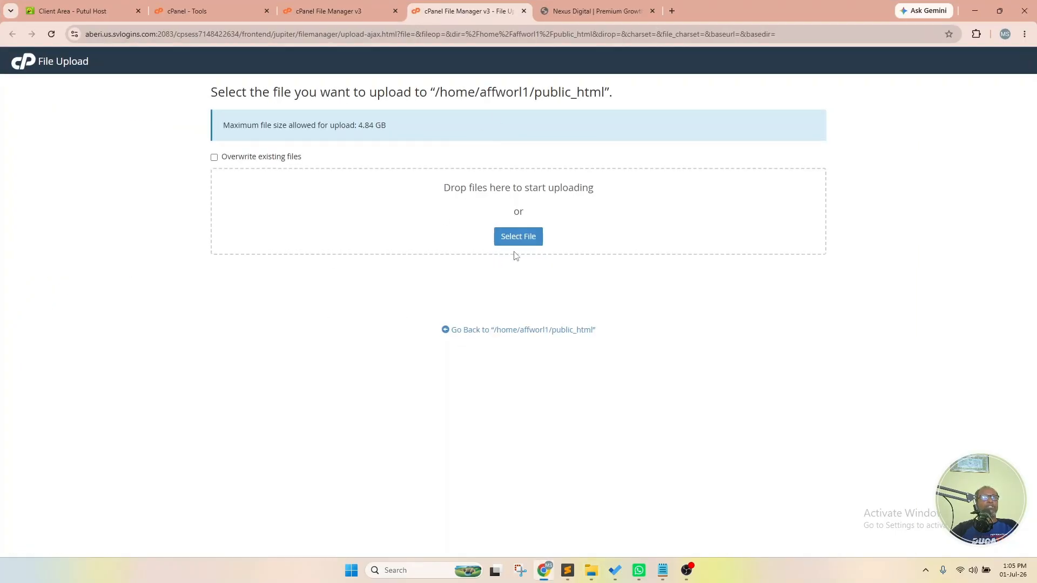
- Refresh public_html, open its upload page, and close the duplicate upload tab
left_click(367, 11)
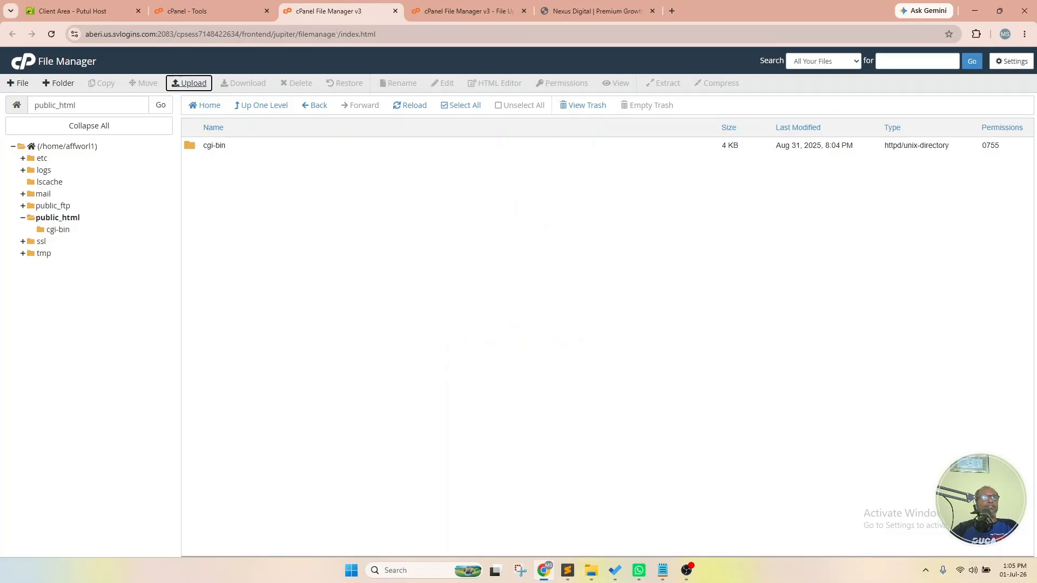
left_click(77, 219)
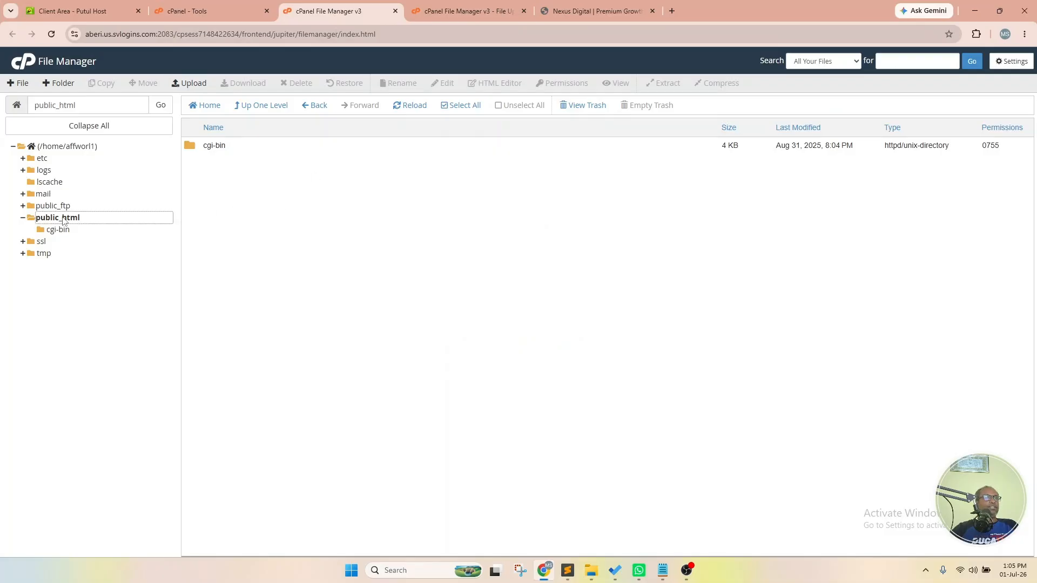
left_click(193, 83)
left_click(622, 12)
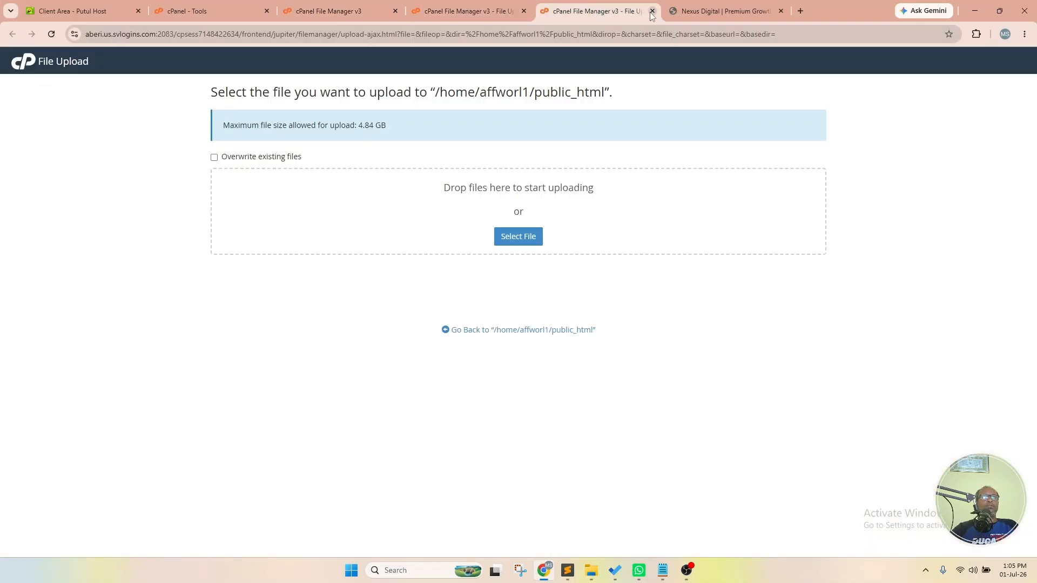
left_click(652, 11)
left_click(527, 18)
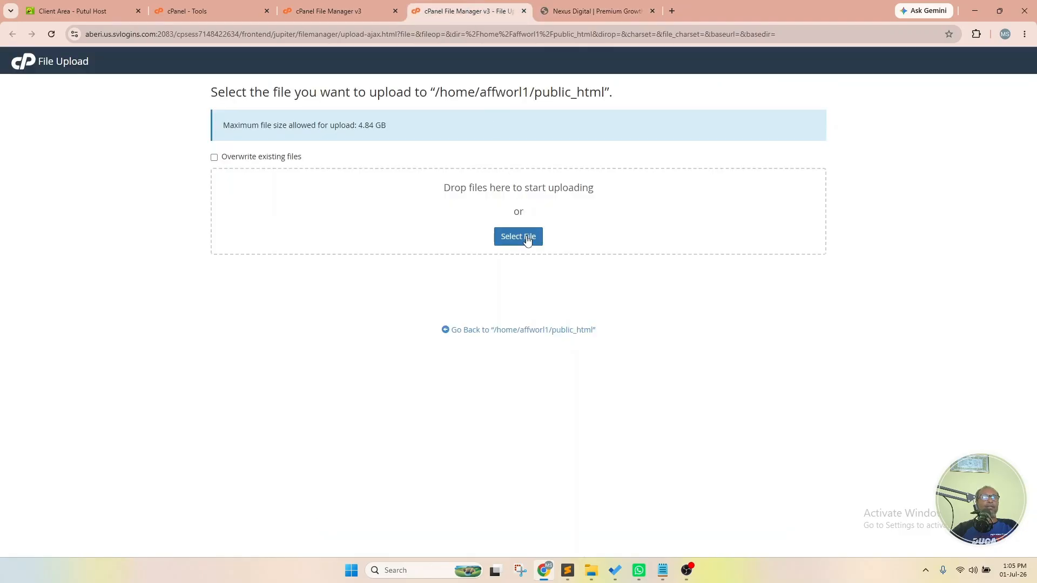
left_click(349, 9)
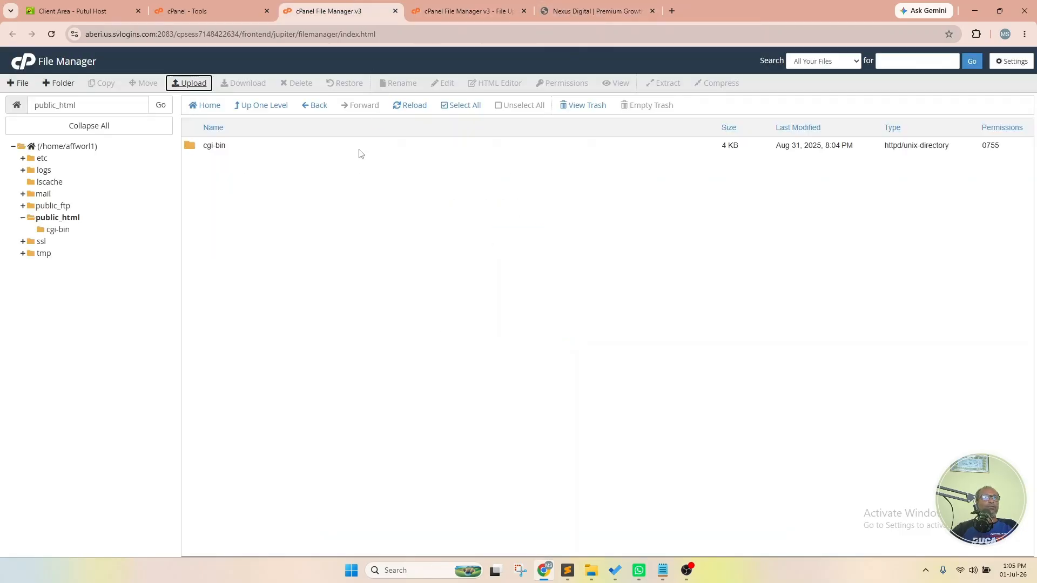
- Reload affworld.site to confirm it shows a bare 'Index of /', then return to the upload page
left_click(591, 11)
right_click(533, 107)
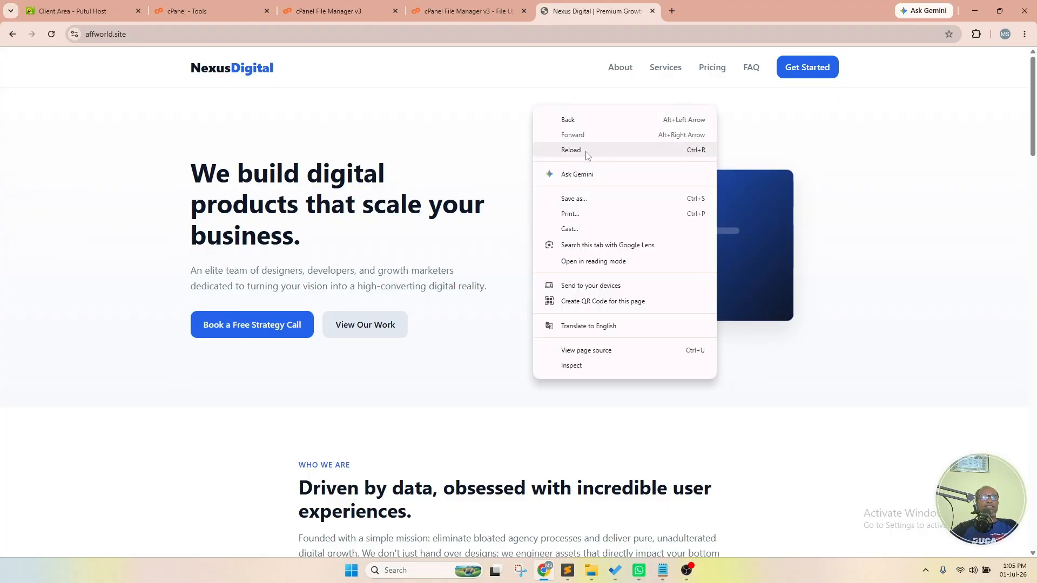
left_click(575, 145)
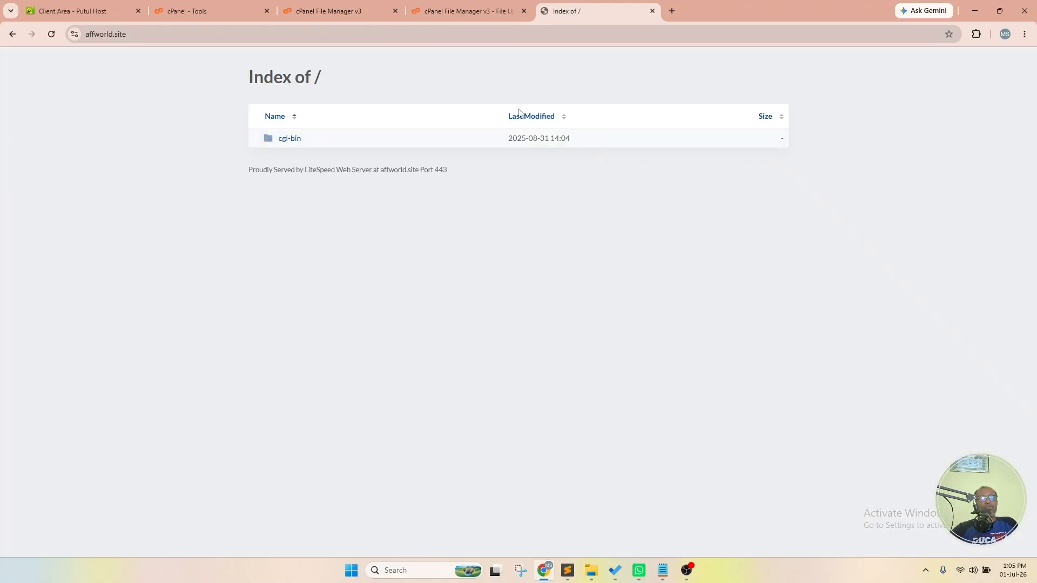
left_click(324, 6)
left_click(440, 6)
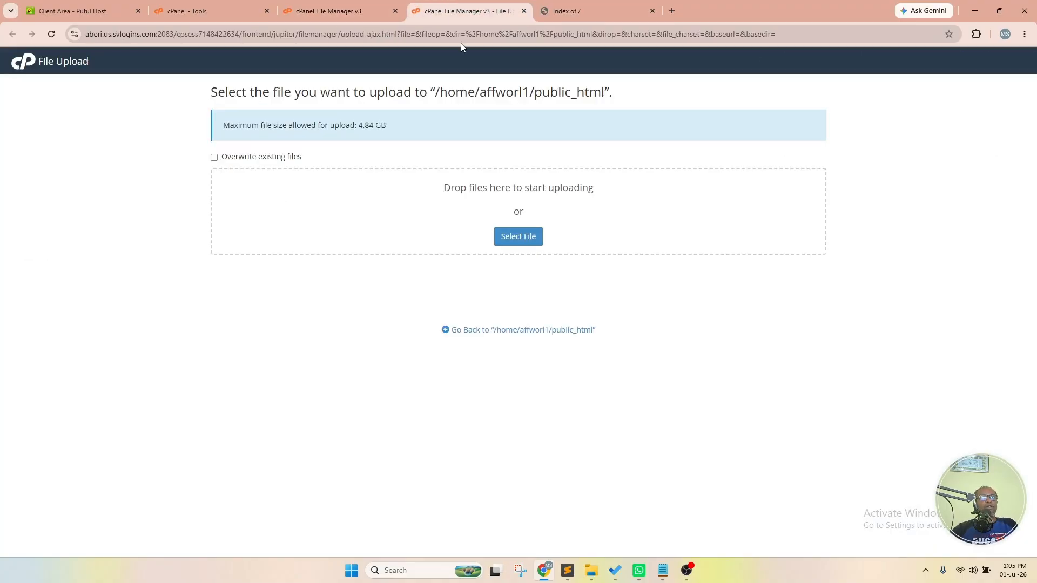
left_click(343, 12)
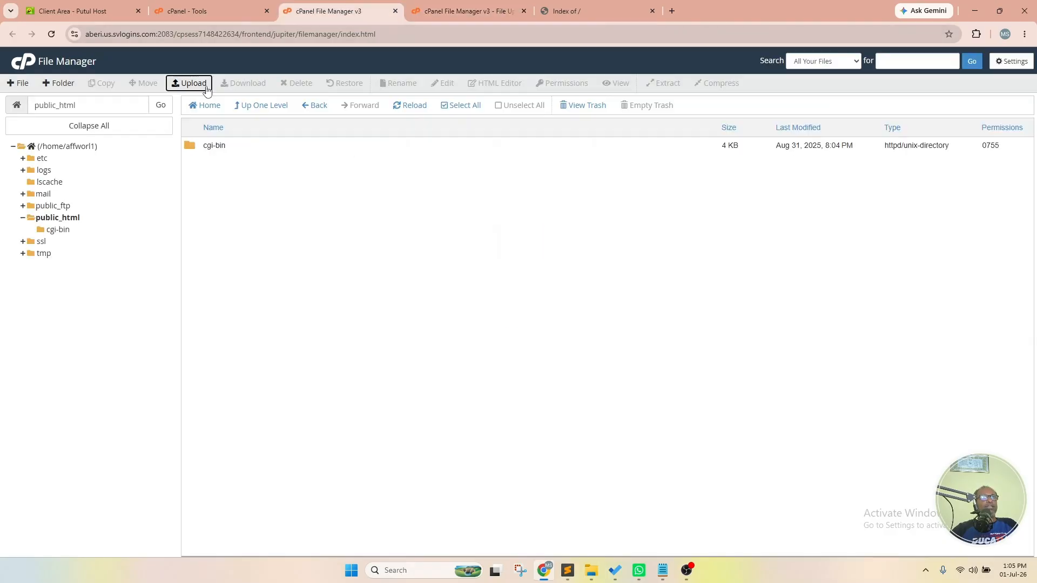
left_click(440, 7)
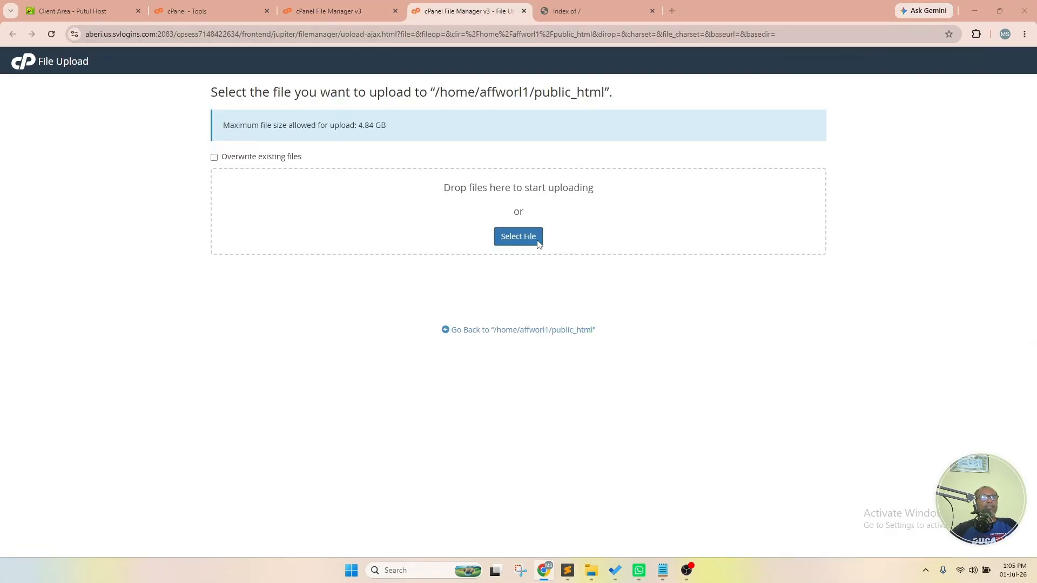
- Upload the 7.75 MB index.zip from Downloads\website into public_html, then close the upload tab
left_click(536, 240)
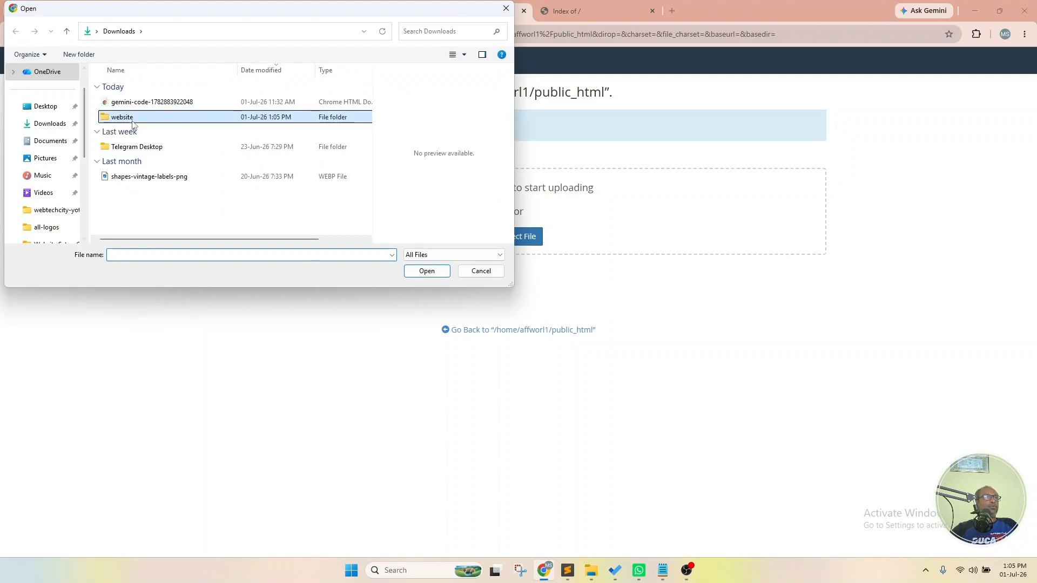
double_click(150, 118)
left_click(132, 104)
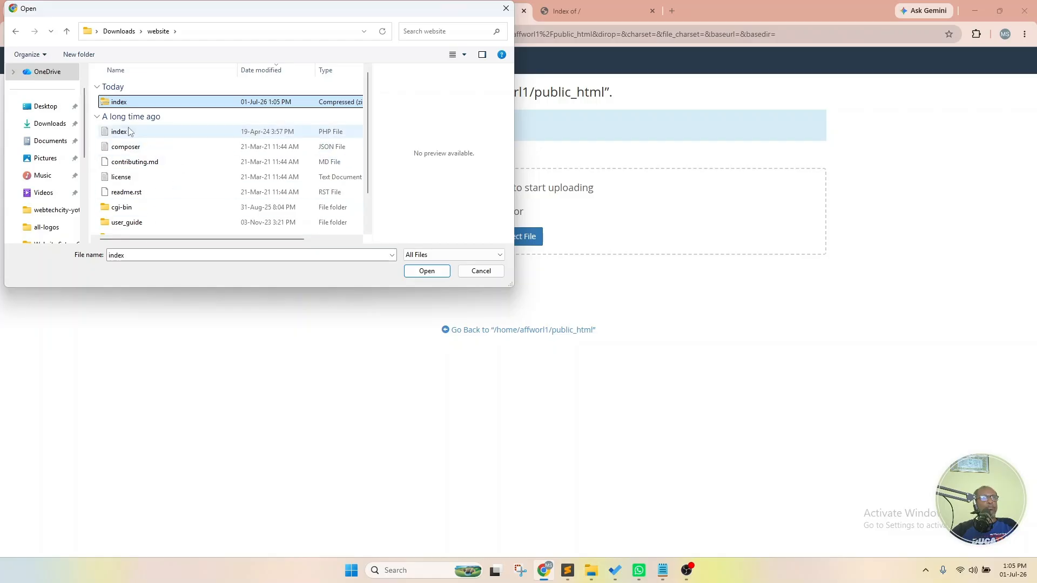
left_click(437, 273)
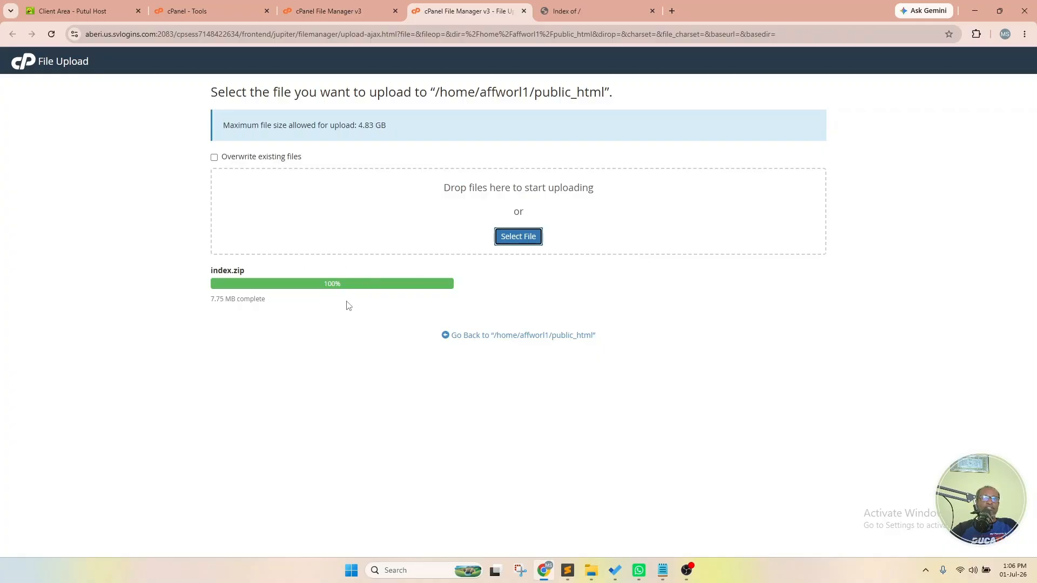
left_click(524, 10)
left_click(357, 12)
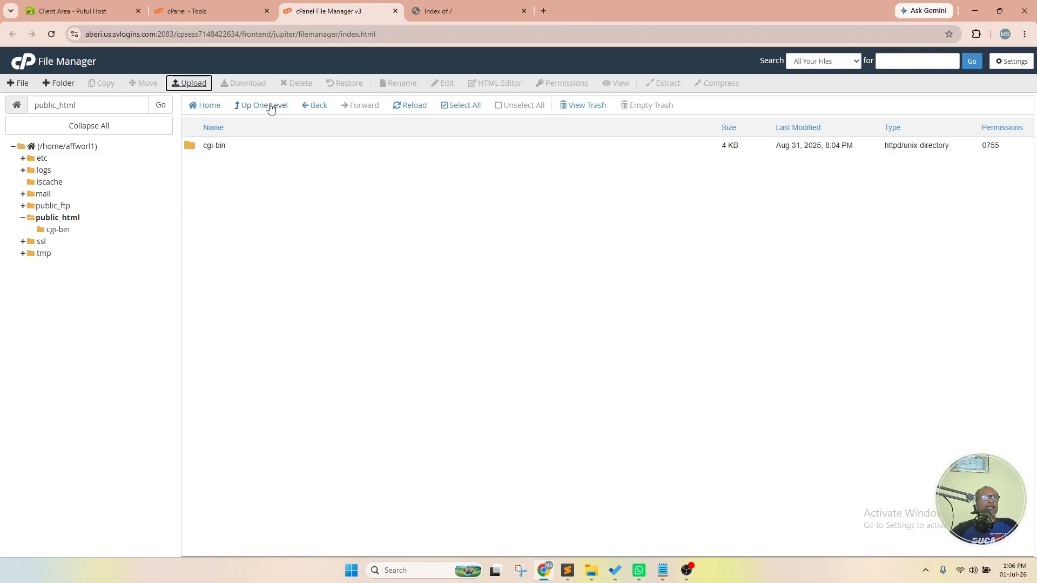
- Refresh the listing and extract index.zip into public_html
left_click(415, 106)
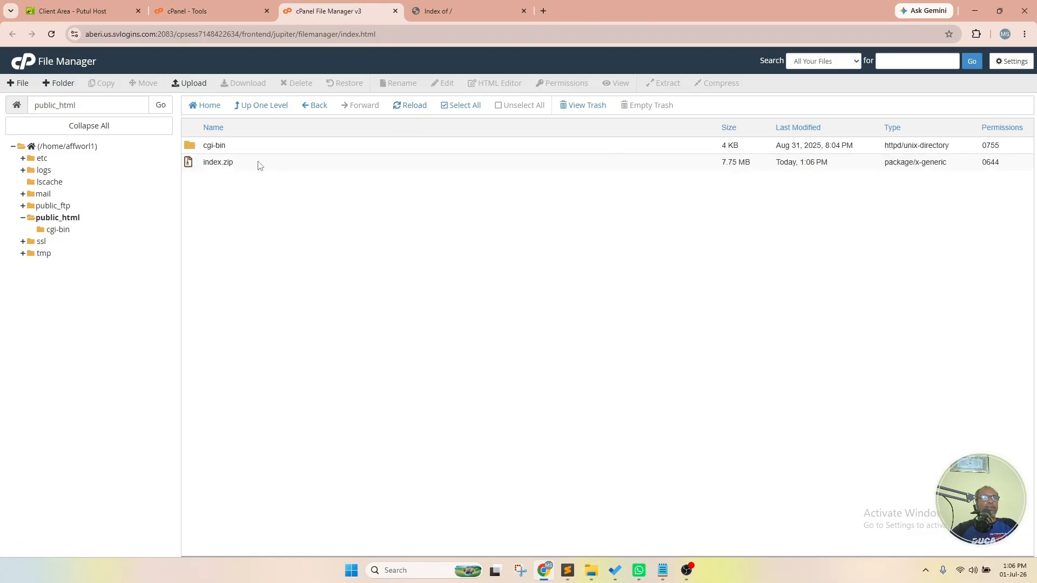
left_click(260, 166)
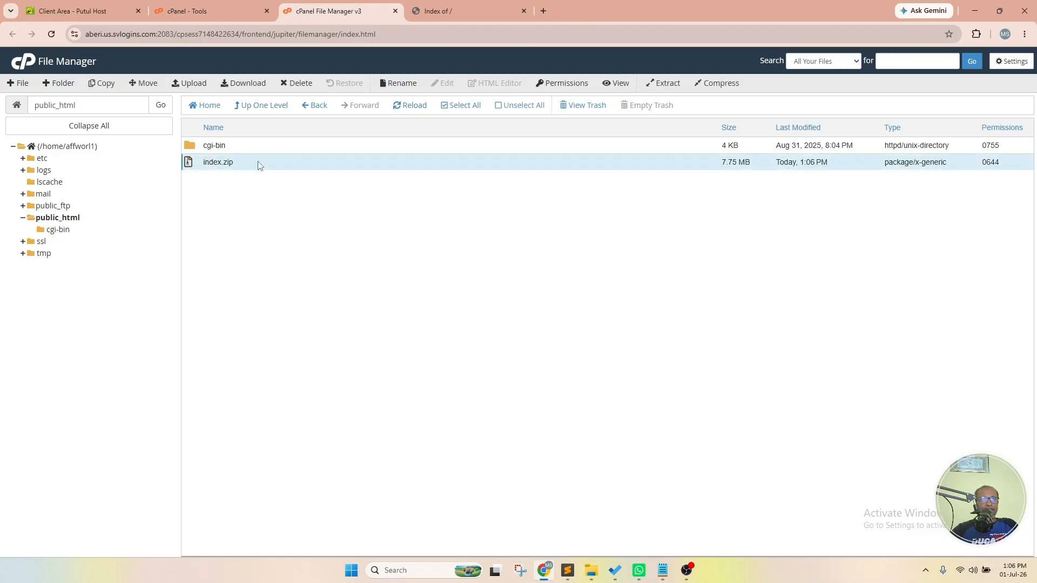
right_click(241, 162)
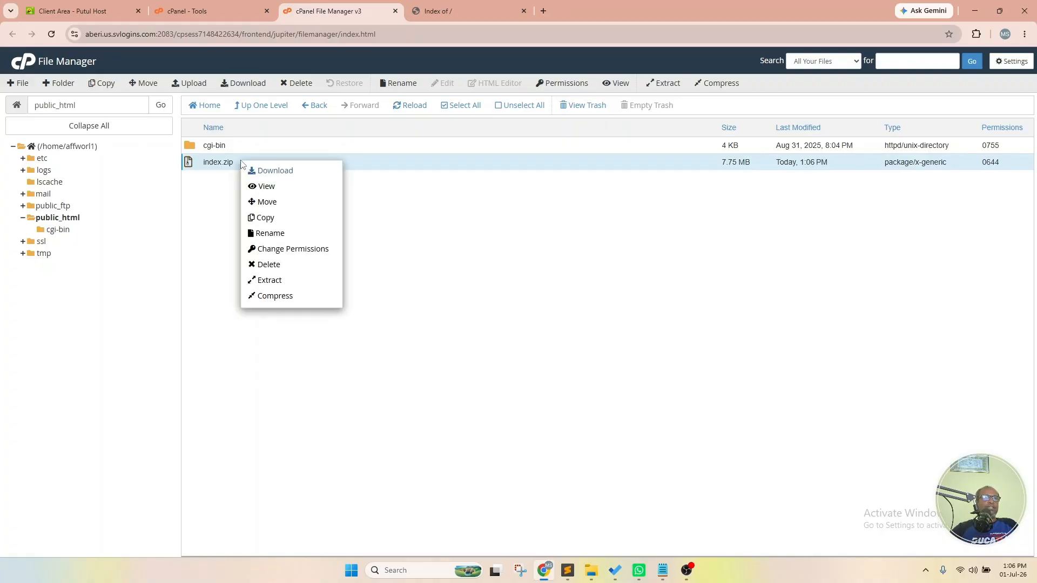
left_click(313, 281)
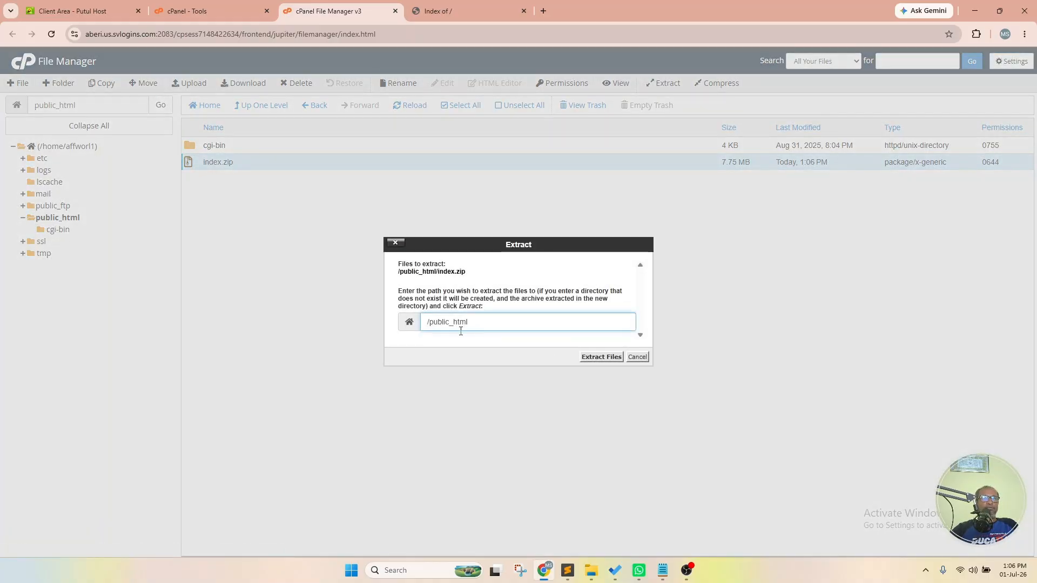
left_click(596, 356)
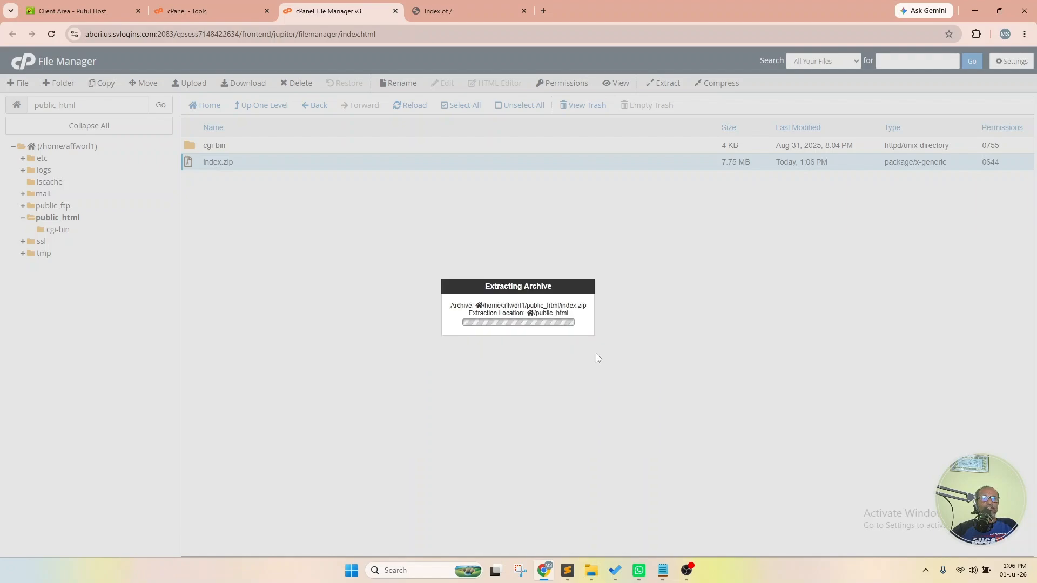
left_click(692, 411)
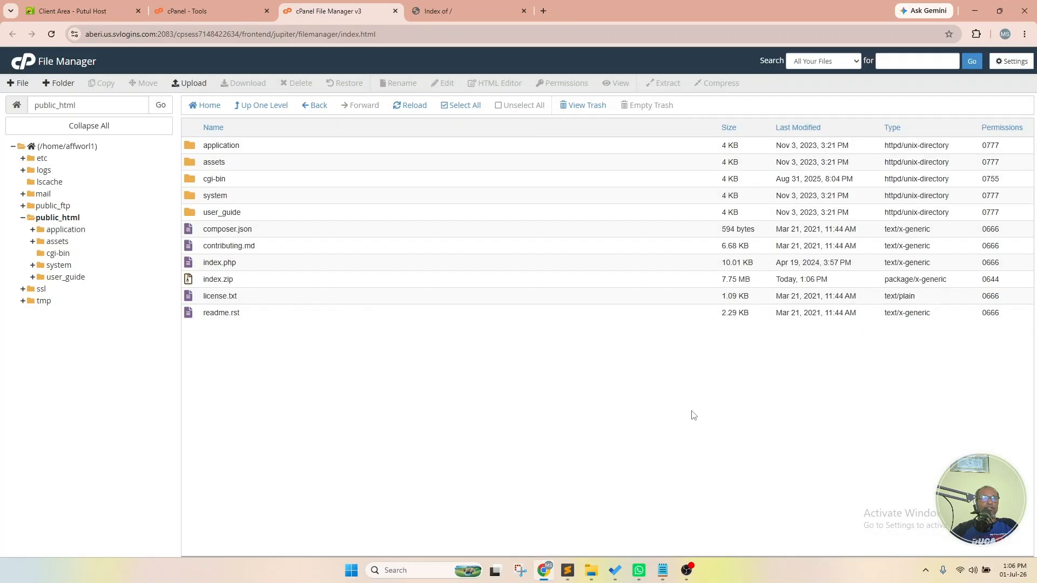
- Permanently delete index.zip, skipping the trash
left_click(254, 281)
left_click(297, 84)
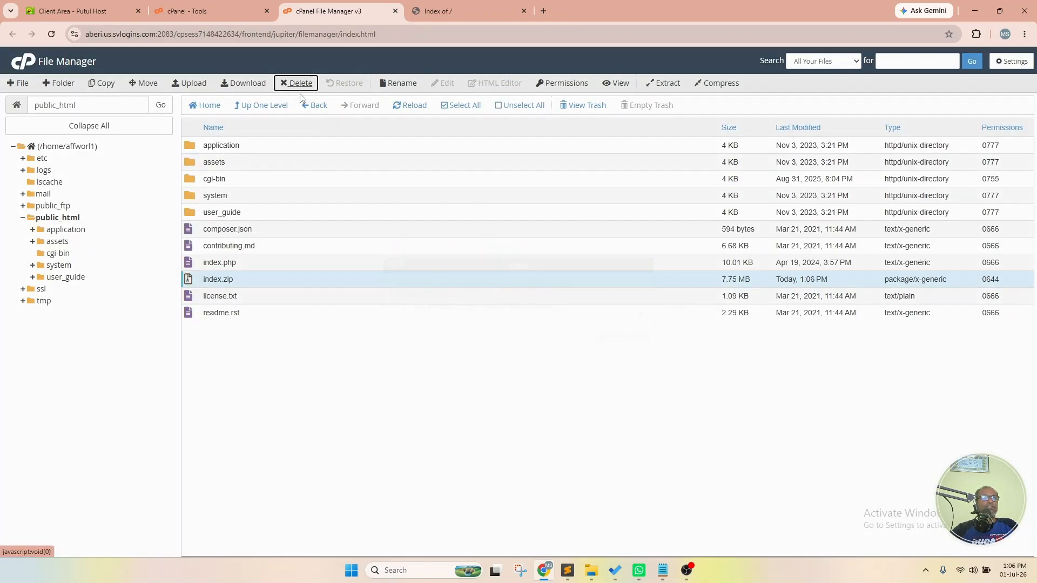
left_click(514, 307)
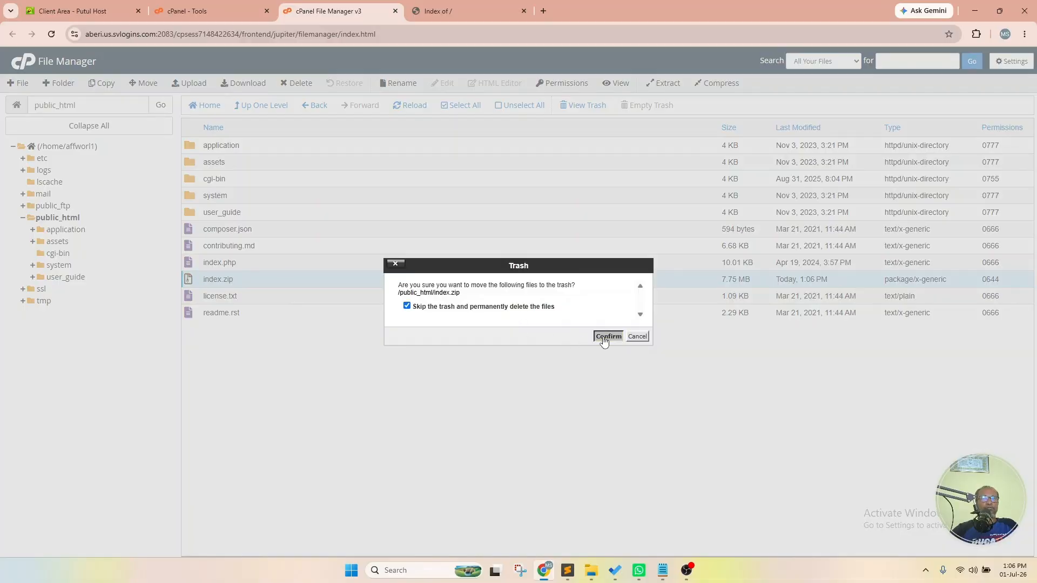
left_click(604, 339)
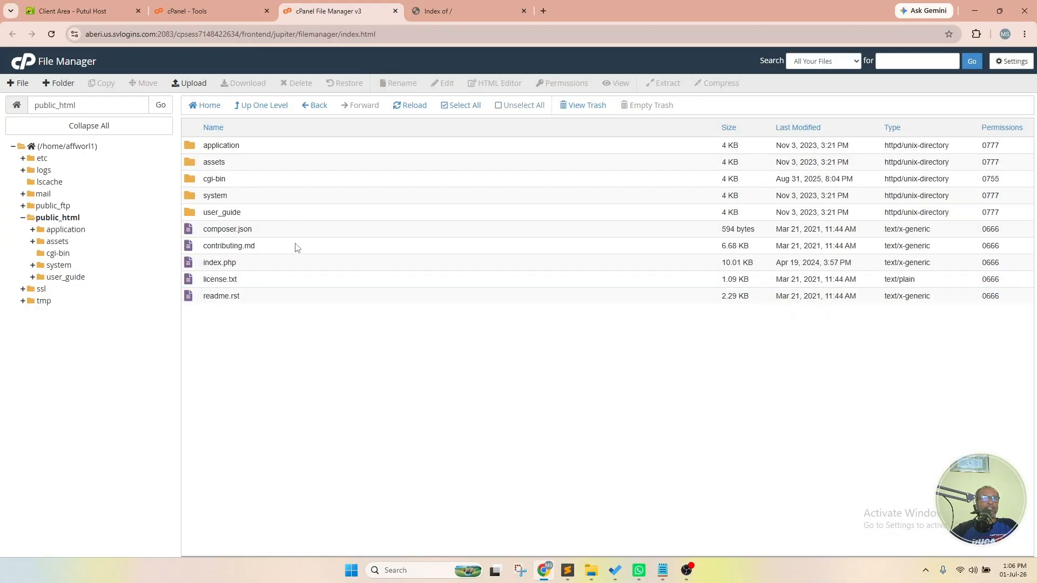
left_click(485, 10)
right_click(171, 98)
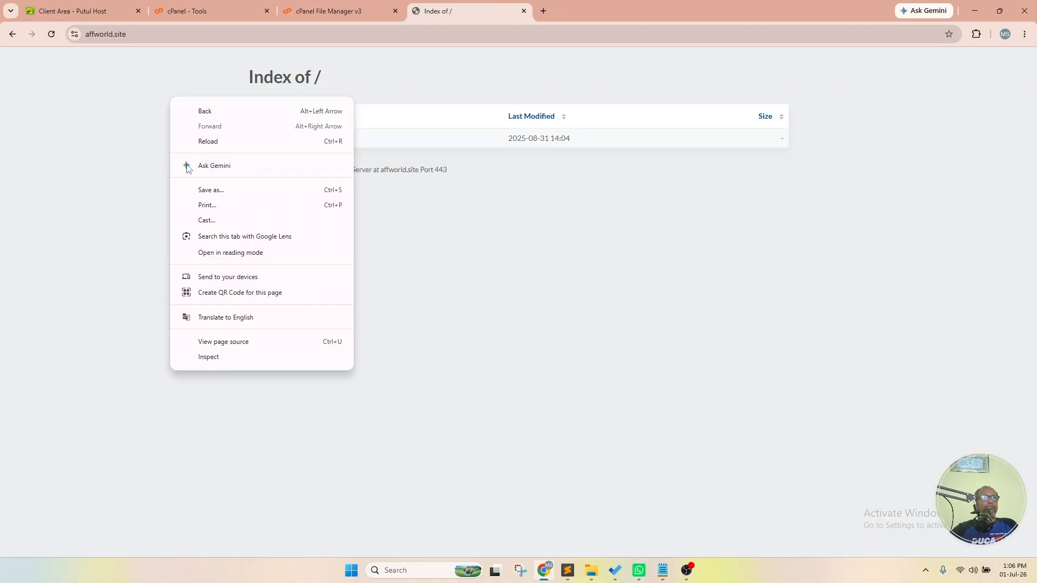
- Reload affworld.site until it shows the Affworld 'Let's Build Something.' home page
left_click(232, 144)
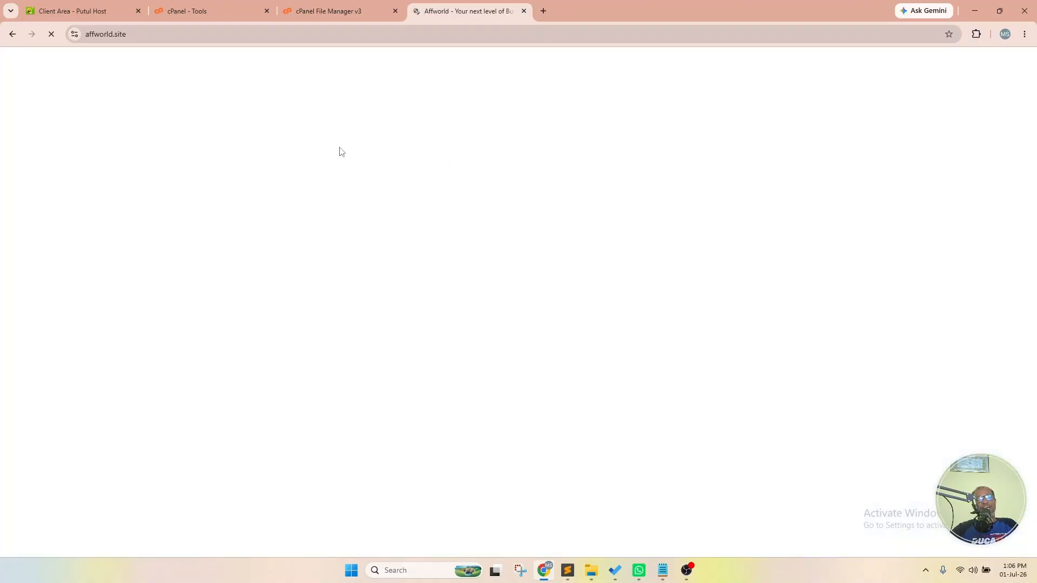
left_click(153, 35)
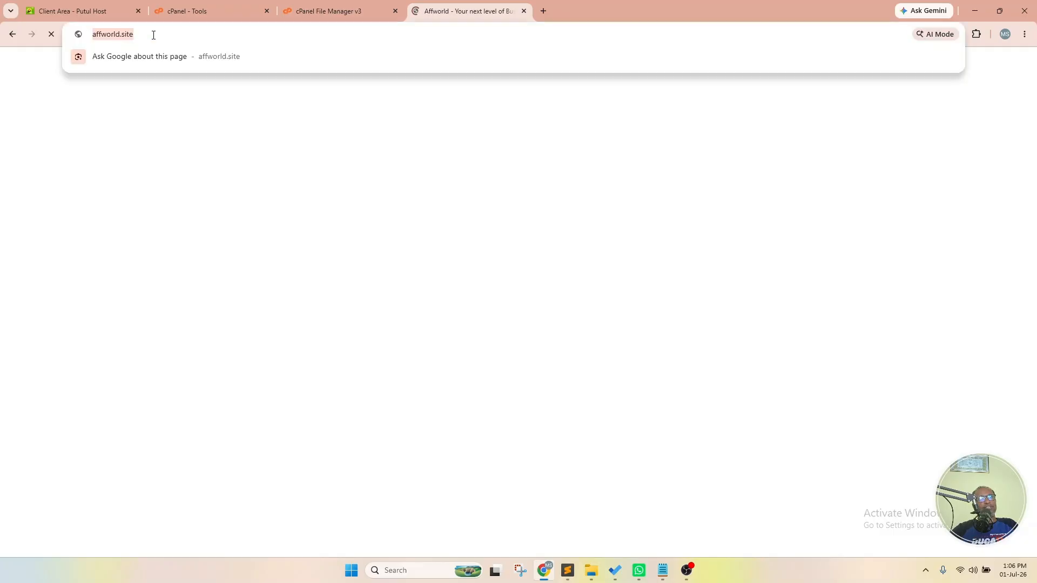
key("Return")
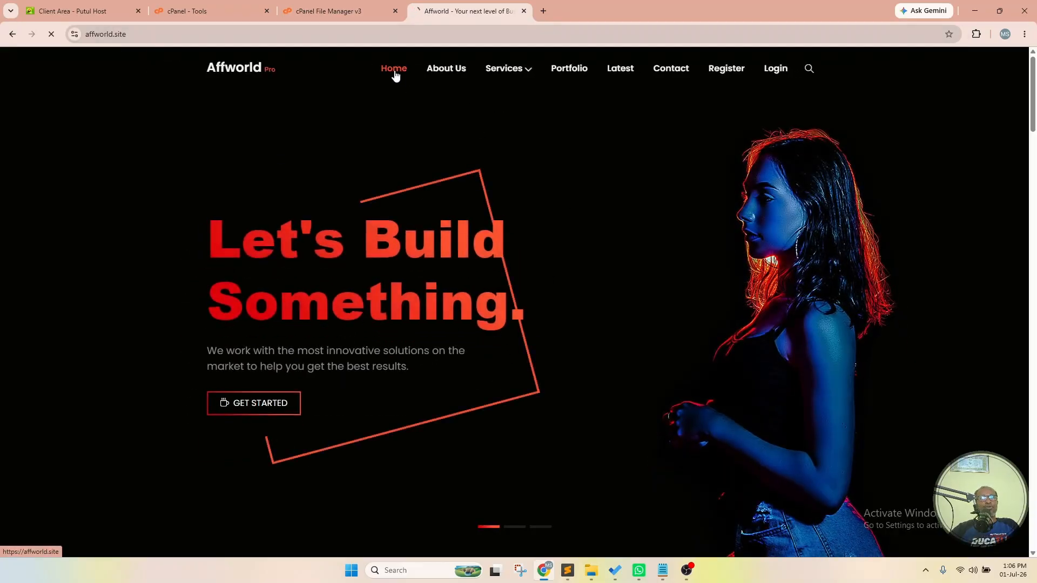
left_click(397, 70)
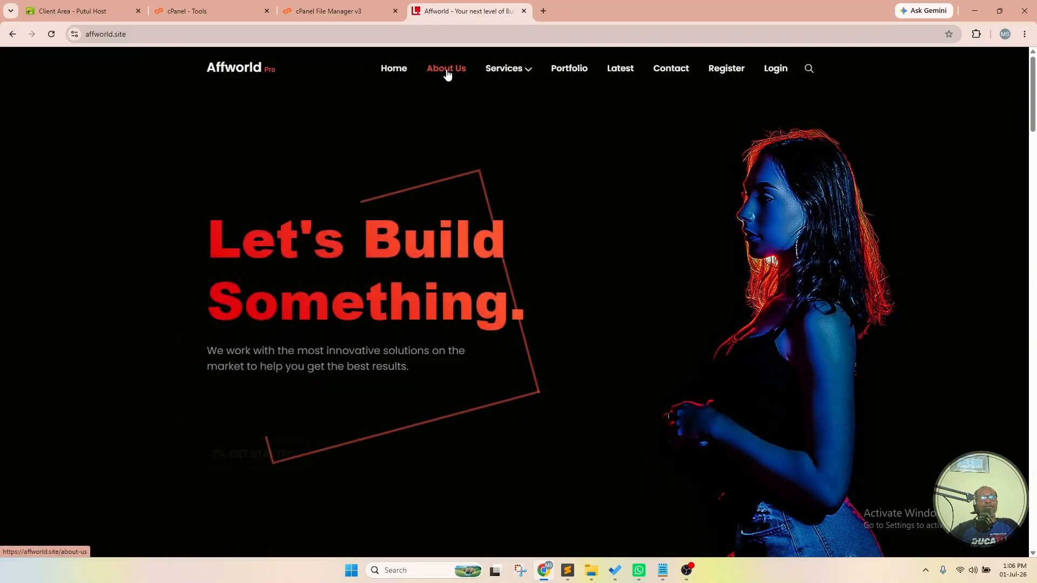
- Open the About Us page, then return to the Home page
left_click(447, 74)
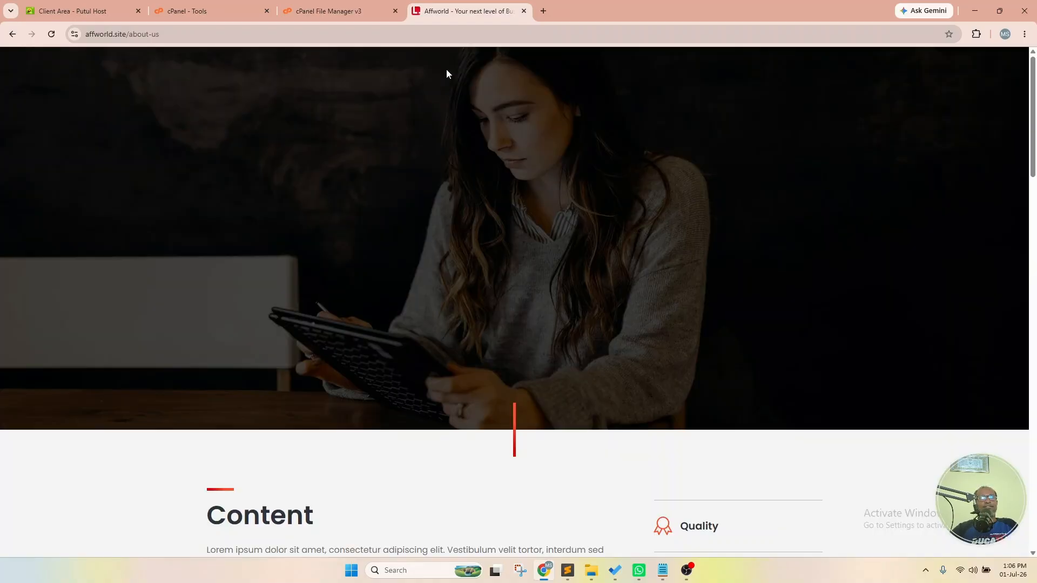
left_click(394, 71)
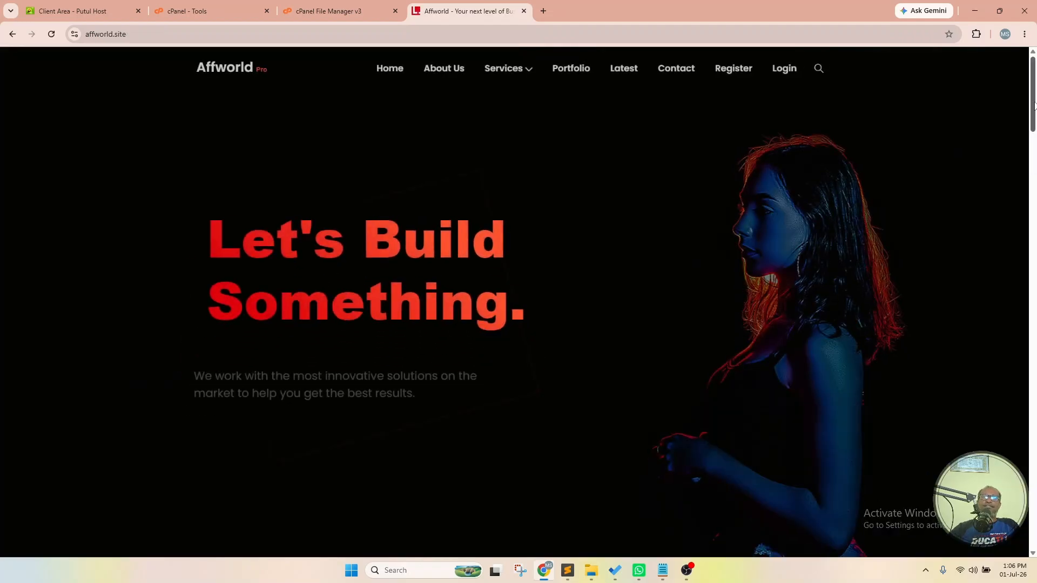
mouse_move(1032, 123)
left_mouse_down()
mouse_move(1031, 537)
mouse_move(1026, 117)
left_mouse_up()
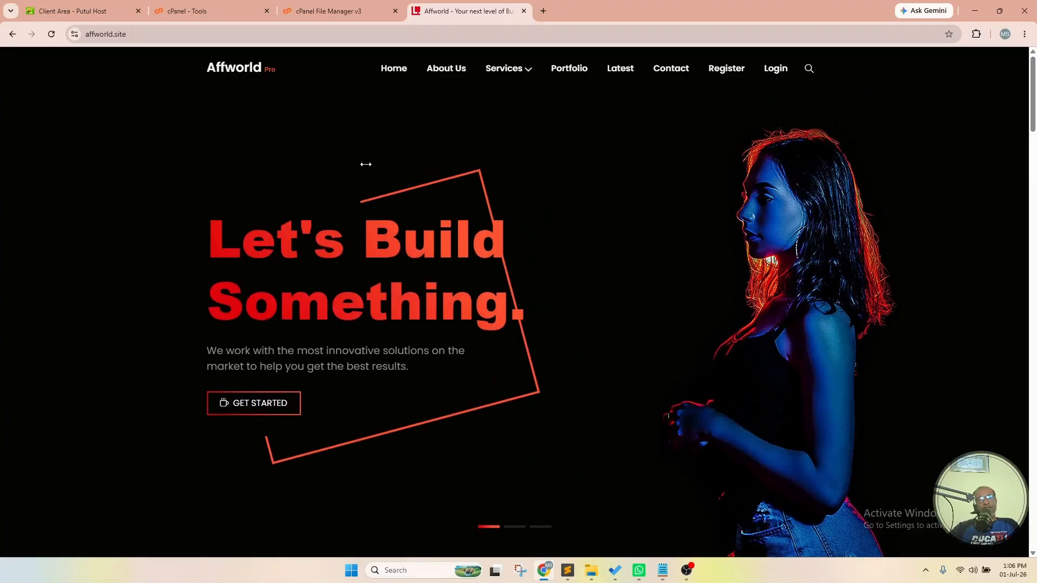